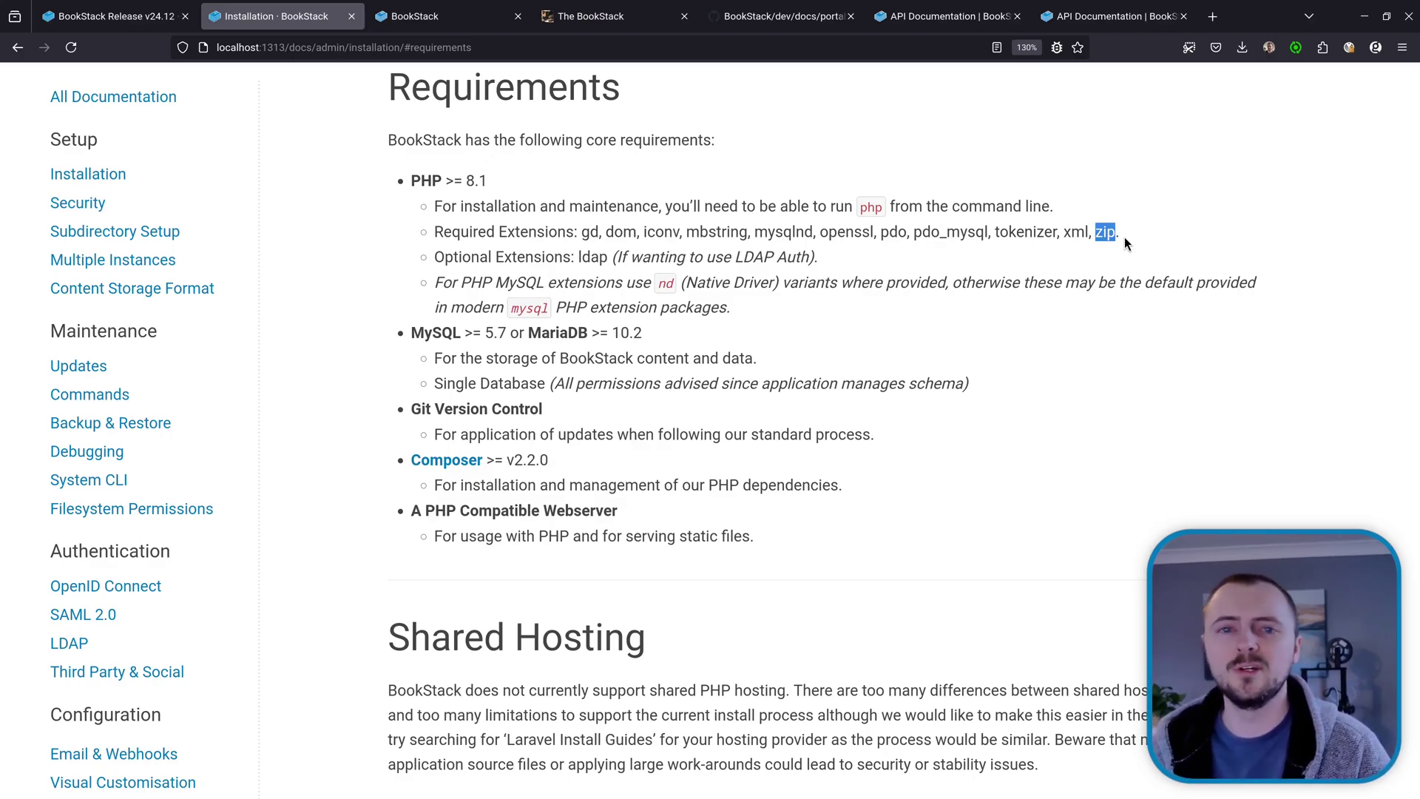
- Switch from the installation docs to the BookStack demo site's home dashboard
{"action": "key", "text": "ctrl+Tab"}
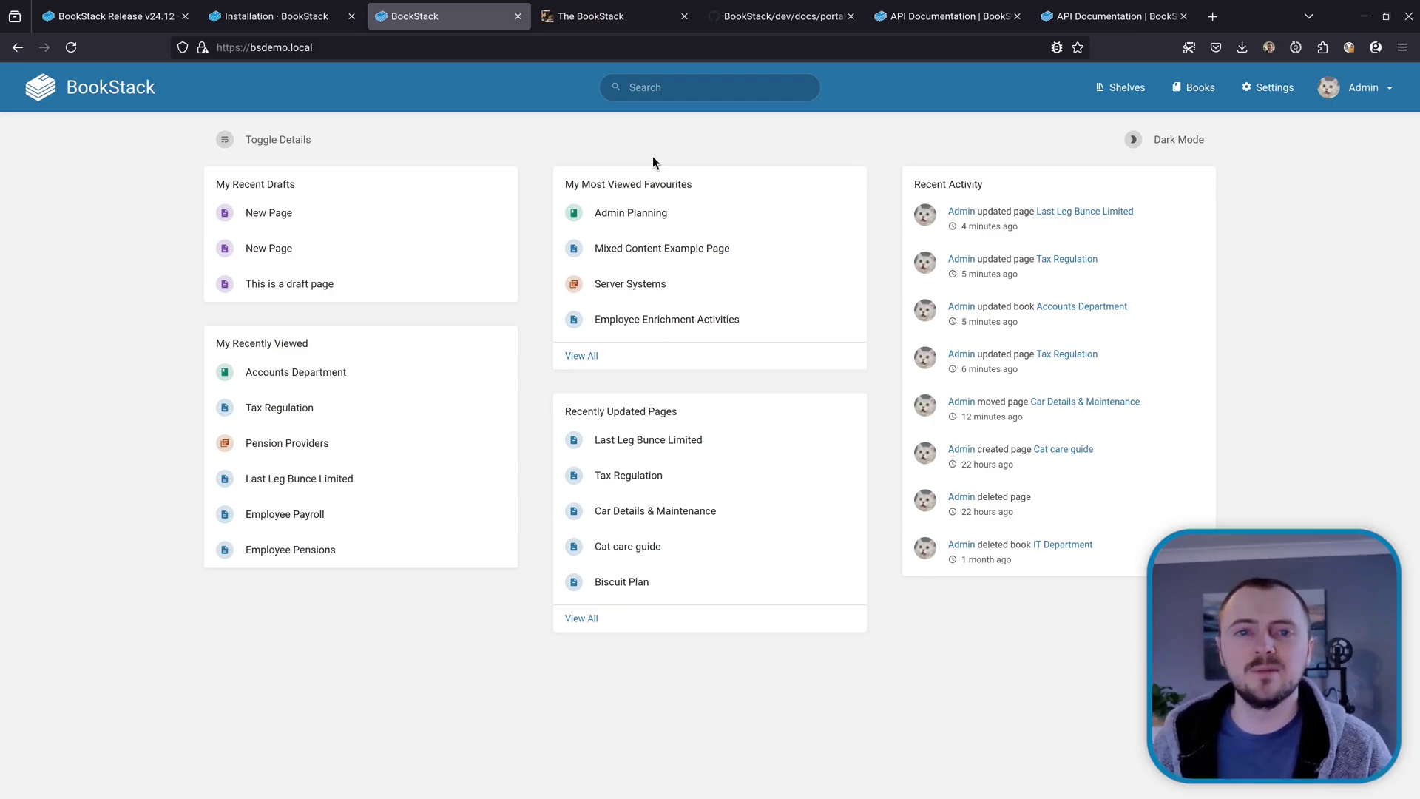
- Browse the Accounts Department book, expanding Pension Providers and visiting the Tax Regulation page
{"action": "left_click", "coordinate": [1194, 89]}
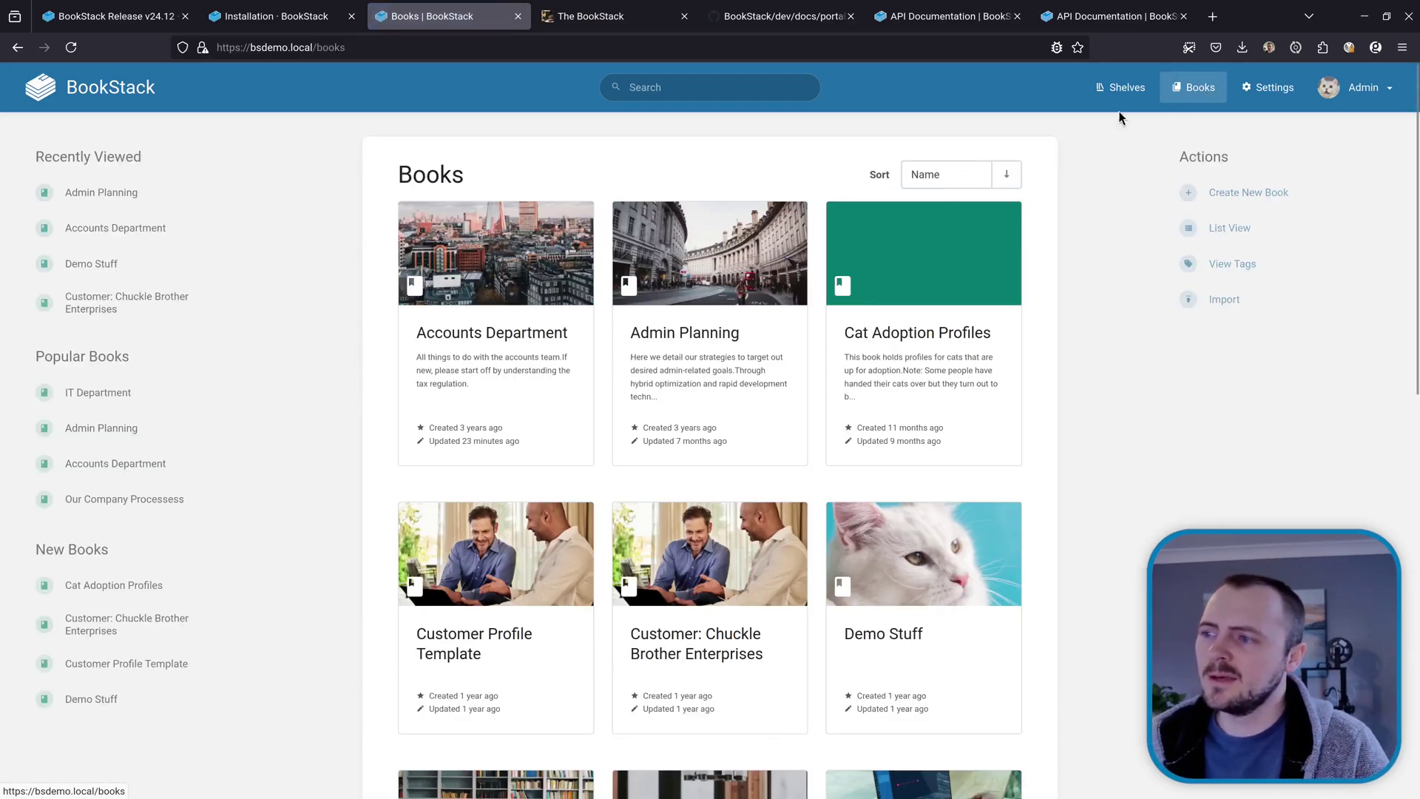
{"action": "left_click", "coordinate": [503, 334]}
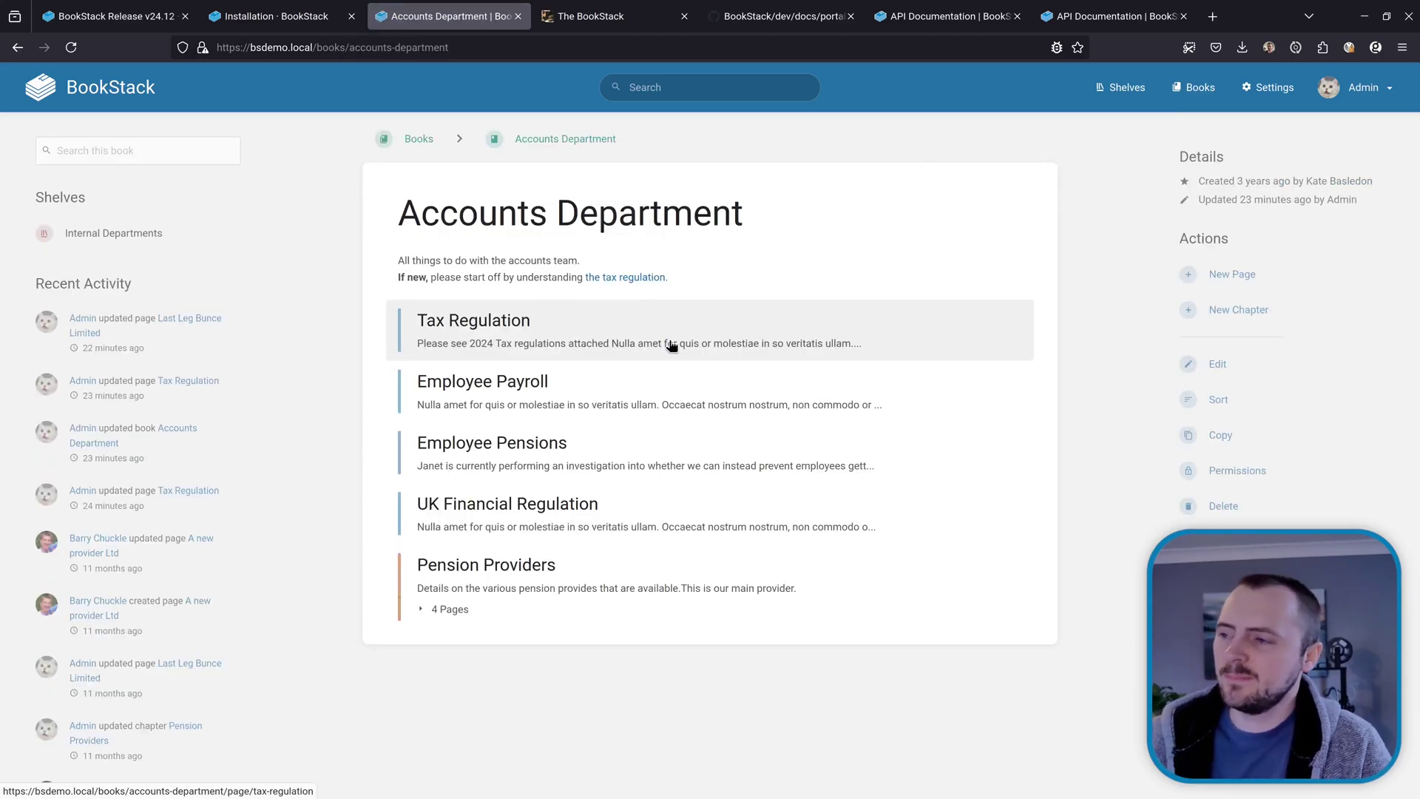
{"action": "left_click", "coordinate": [452, 611]}
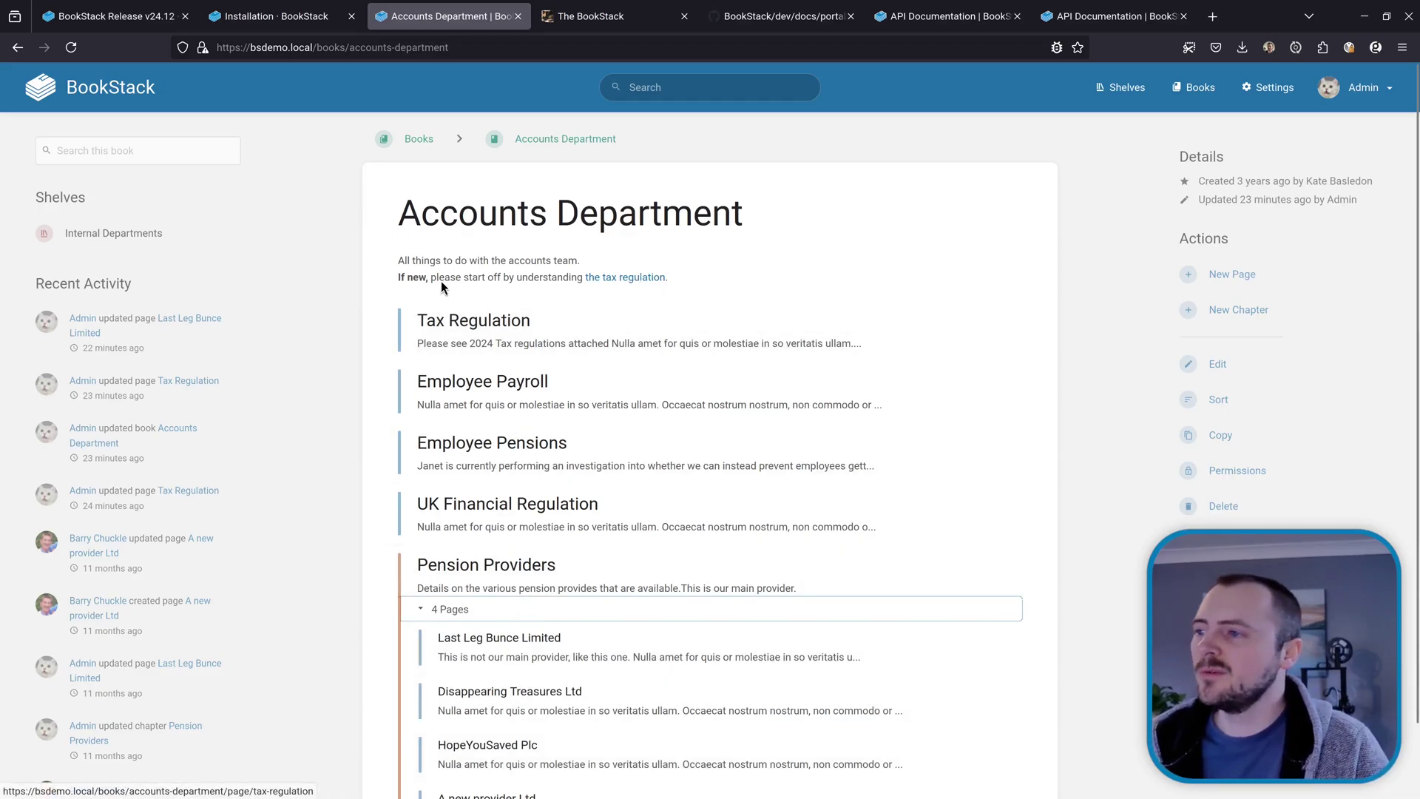
{"action": "left_click", "coordinate": [637, 280]}
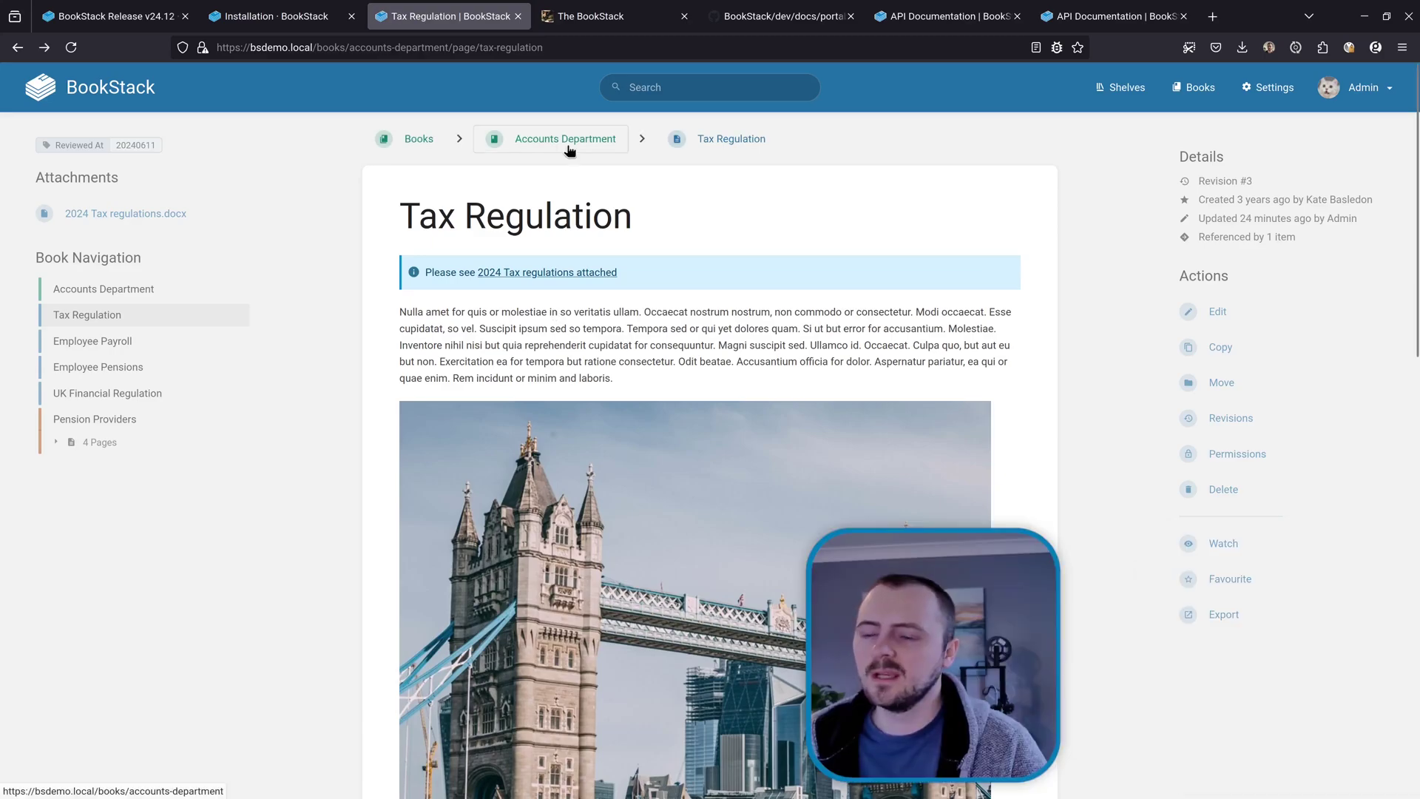
{"action": "left_click", "coordinate": [569, 150]}
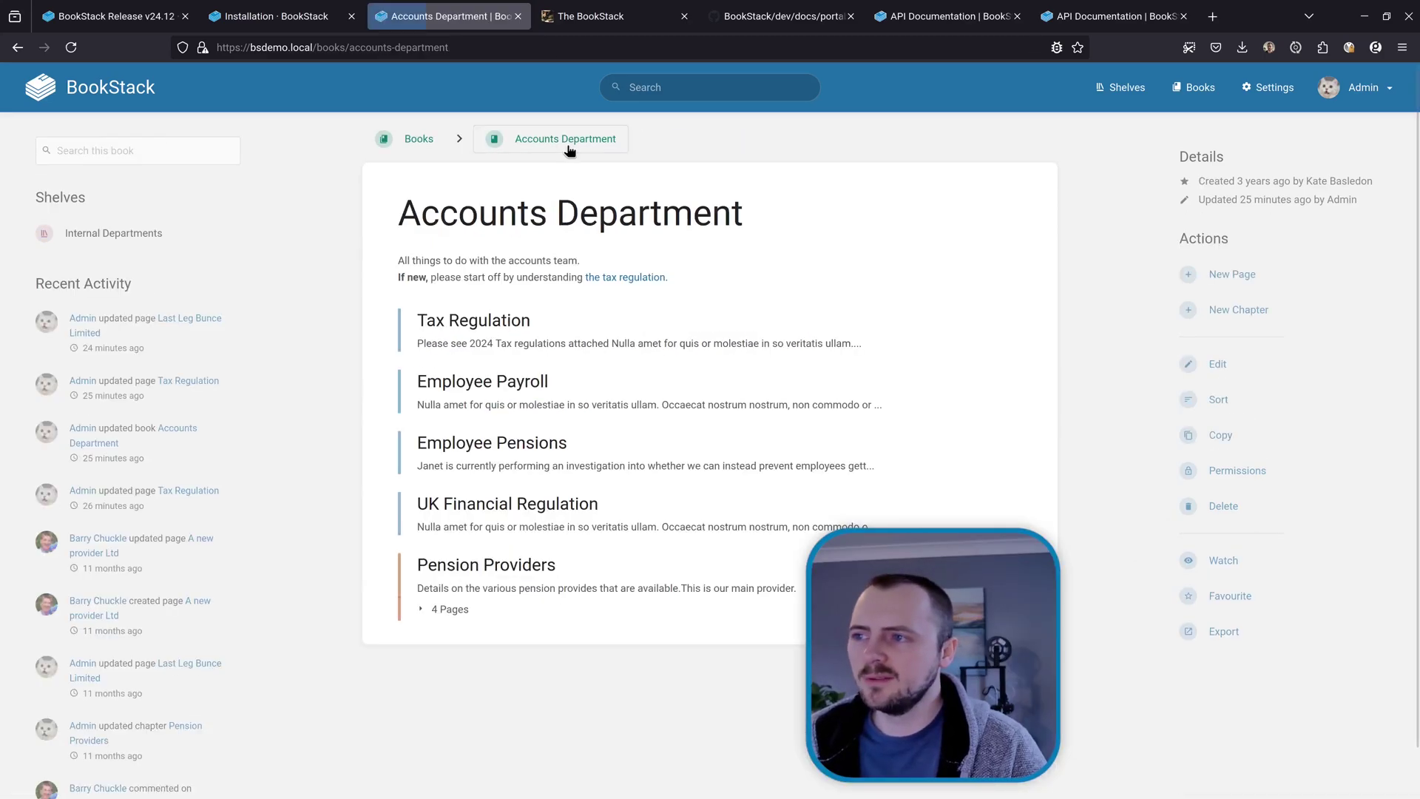
- Export the Accounts Department book as a Portable ZIP, accounts-department.zip
{"action": "left_click", "coordinate": [1247, 633]}
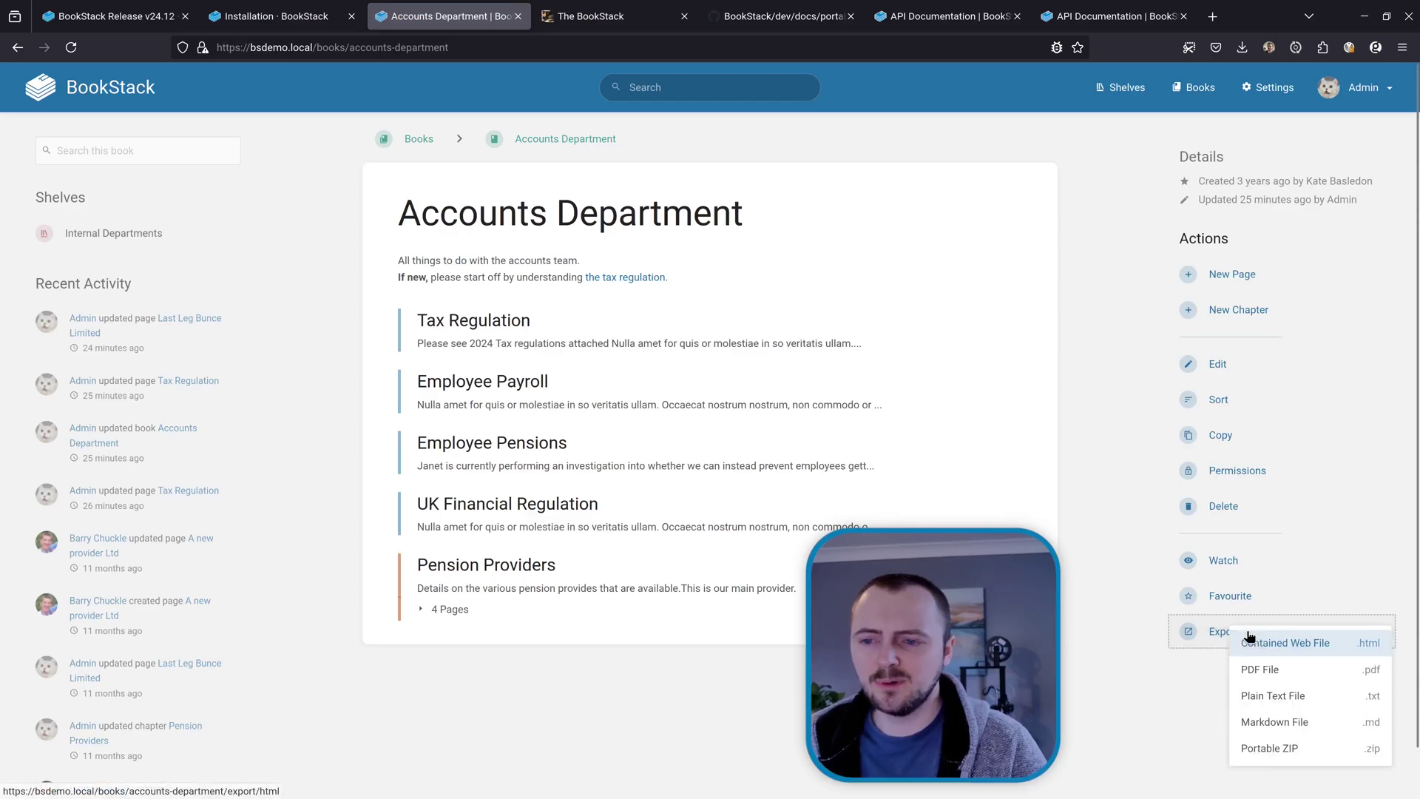
{"action": "left_click", "coordinate": [1320, 754]}
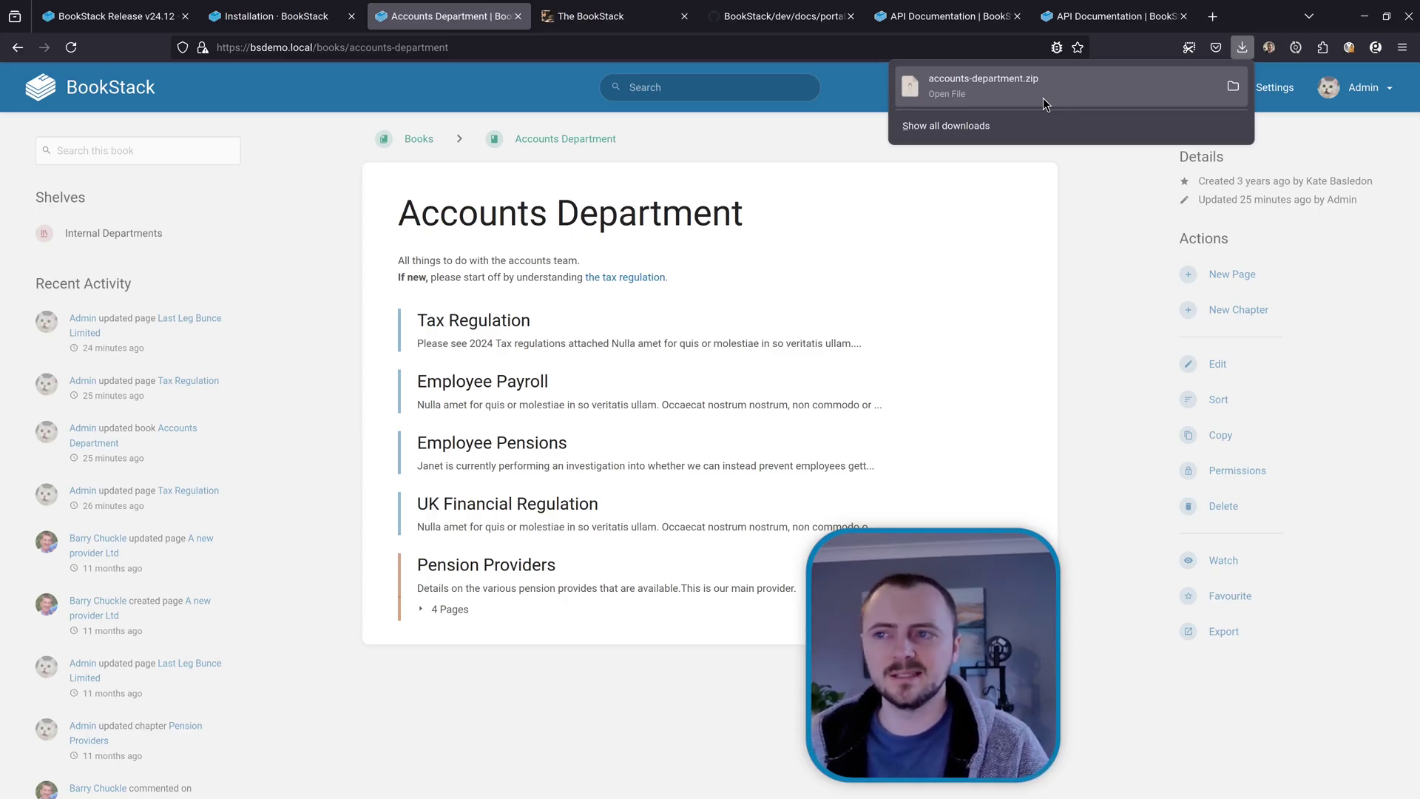
{"action": "left_click", "coordinate": [1045, 314]}
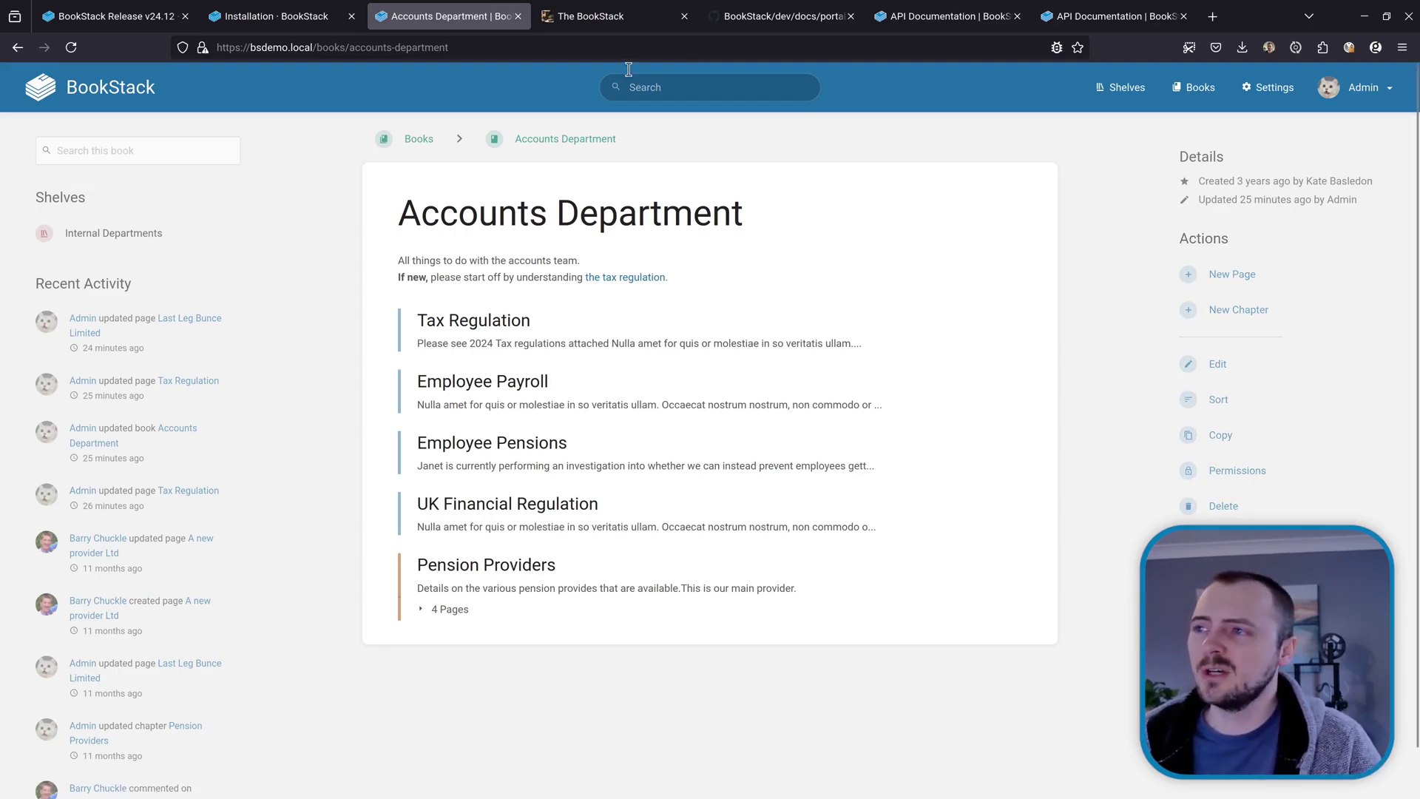
- On the second instance's Books Import page, choose accounts-department.zip for upload
{"action": "left_click", "coordinate": [608, 27]}
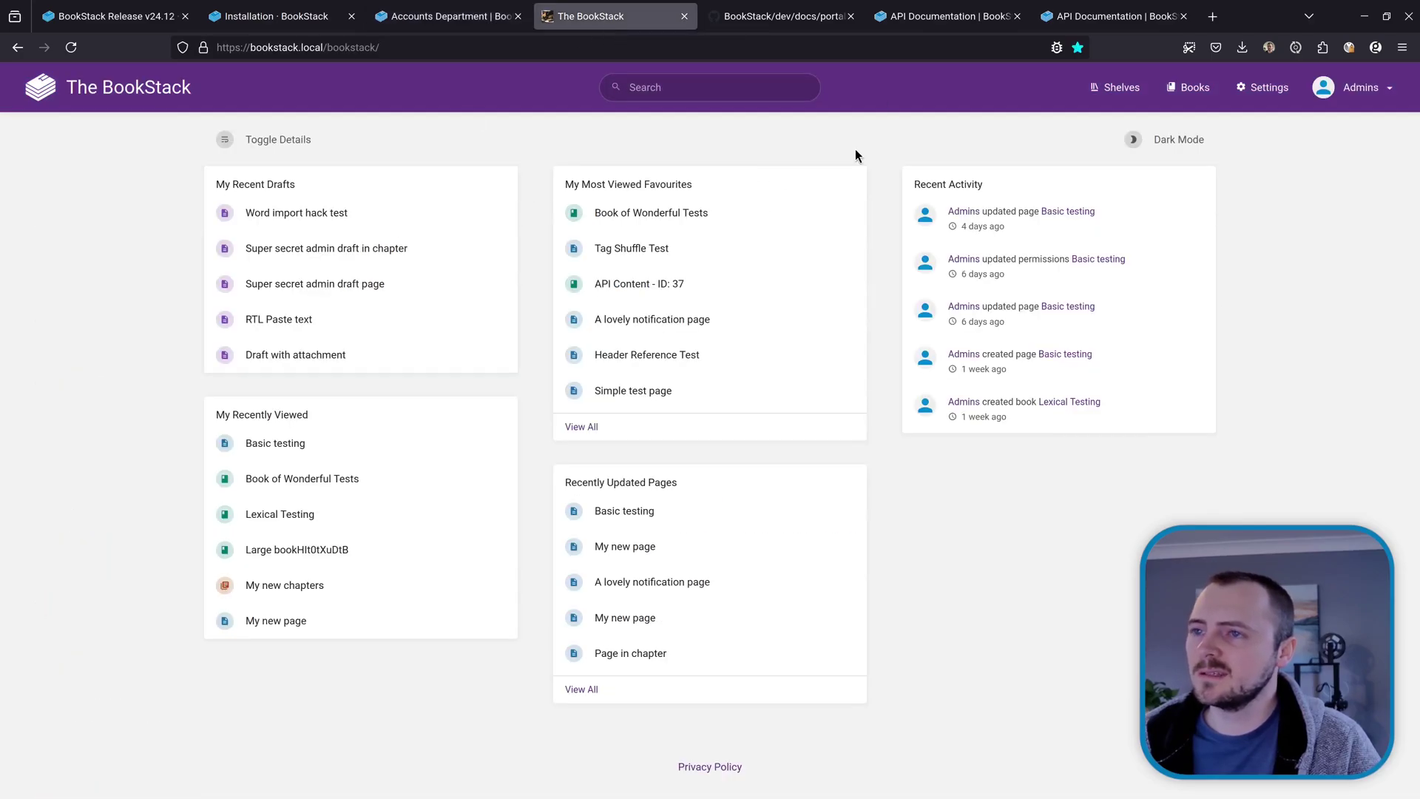
{"action": "left_click", "coordinate": [1185, 91]}
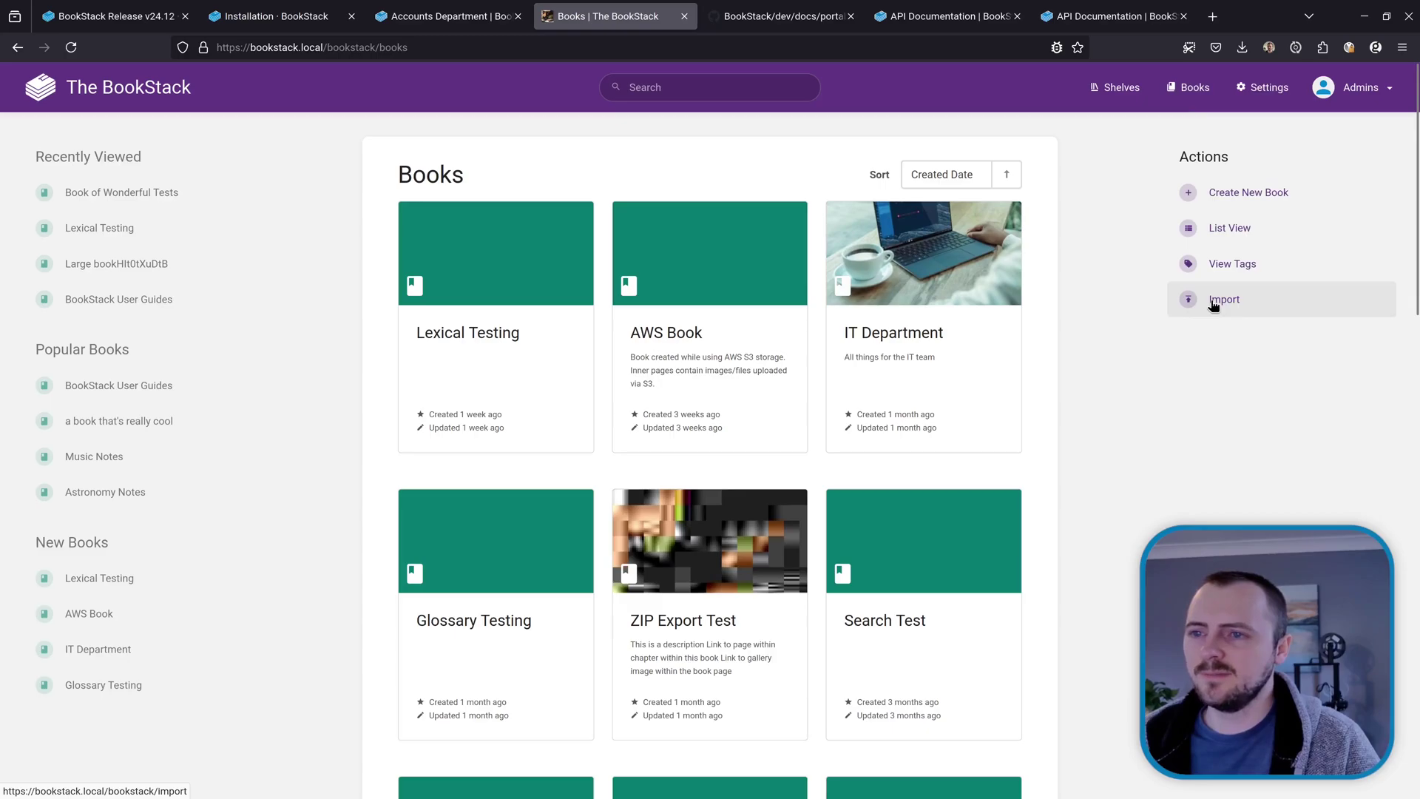
{"action": "left_click", "coordinate": [1207, 303]}
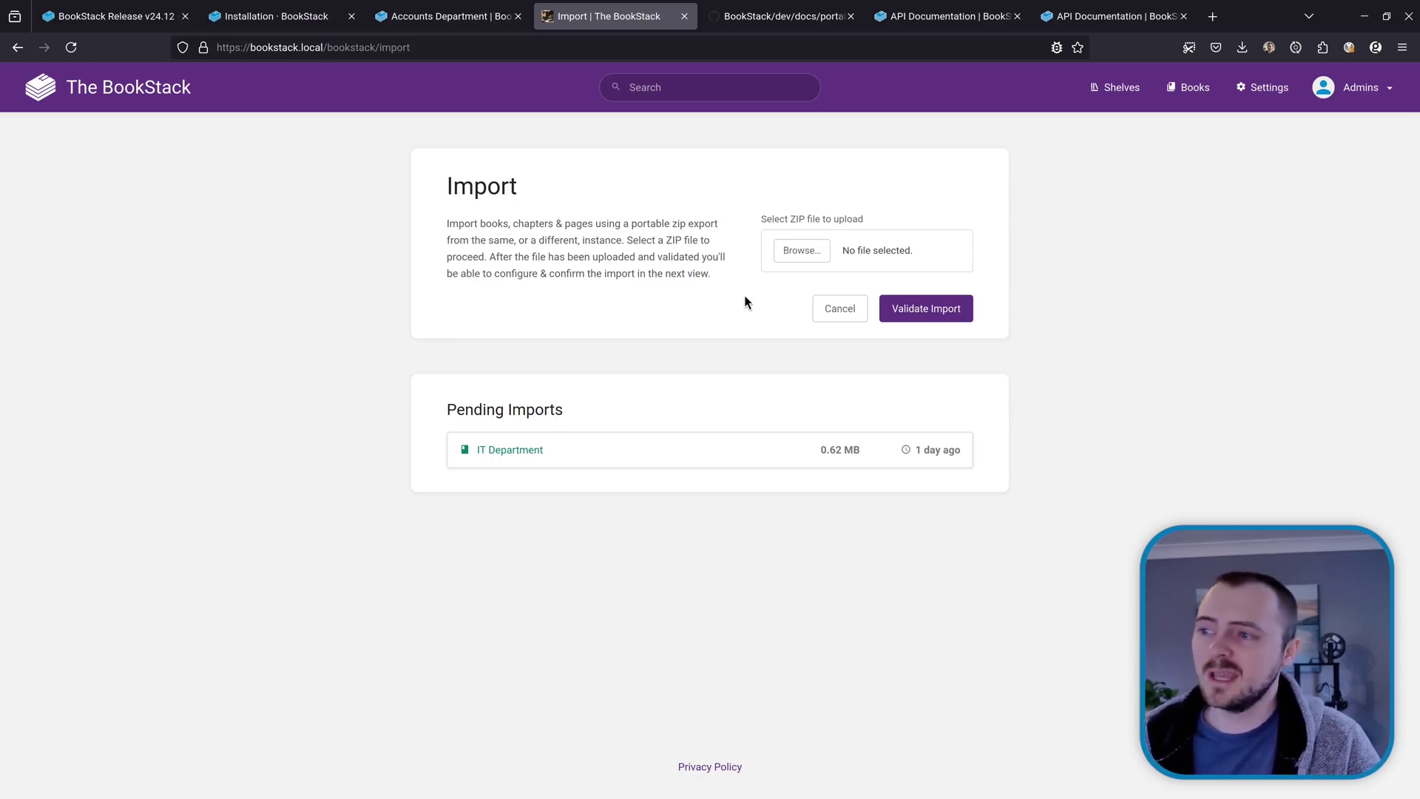
{"action": "left_click", "coordinate": [800, 251]}
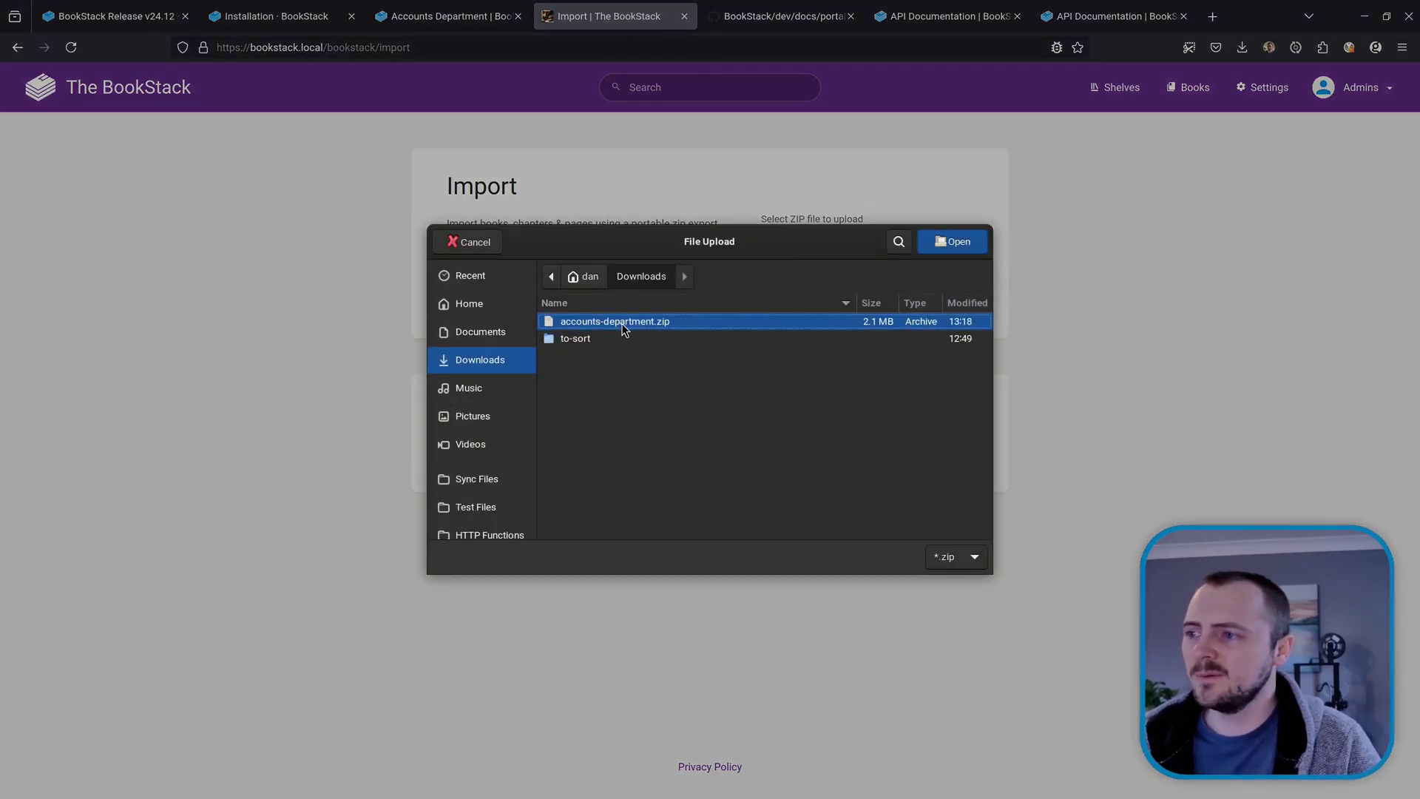
{"action": "double_click", "coordinate": [614, 325]}
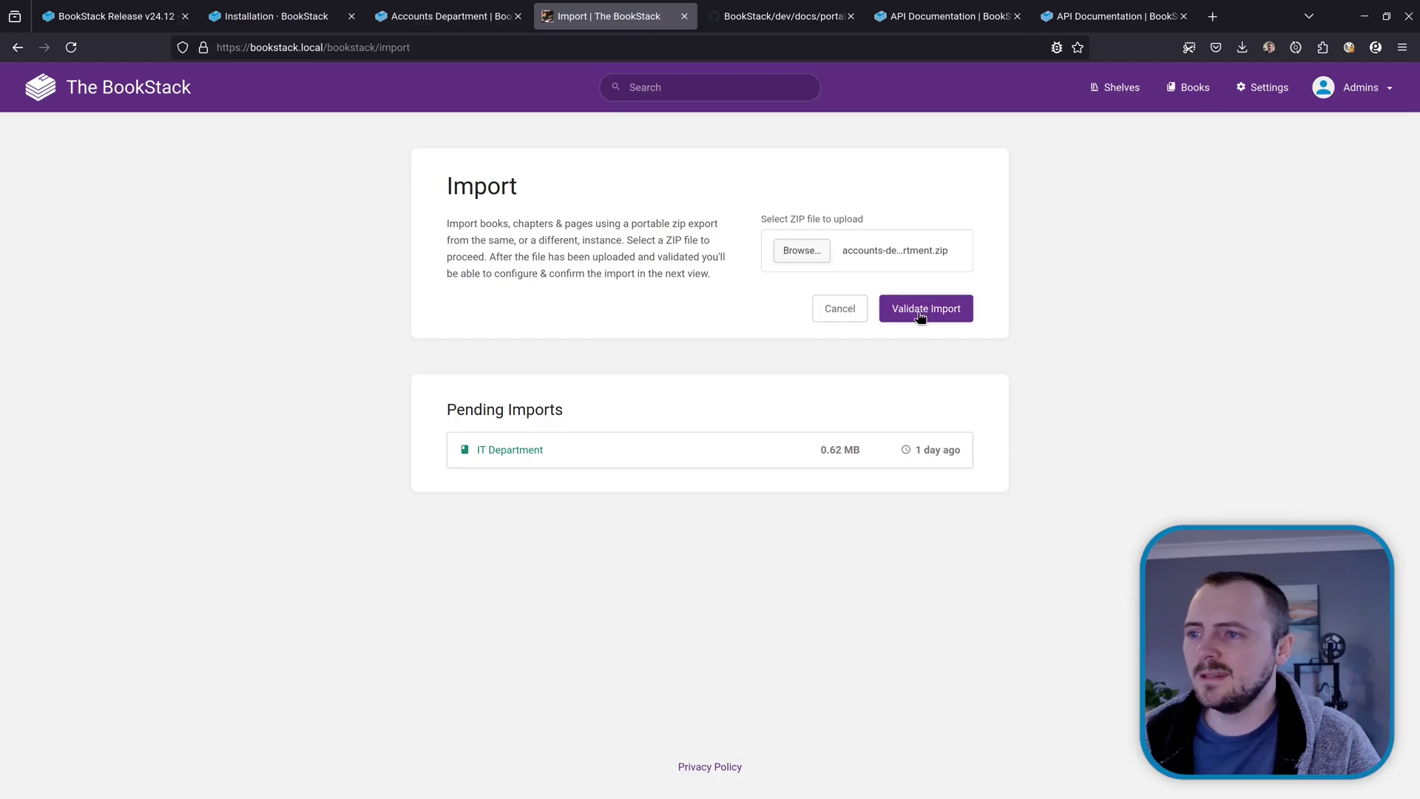
- Validate accounts-department.zip to list its pages and Pension Providers chapter for review
{"action": "left_click", "coordinate": [930, 310]}
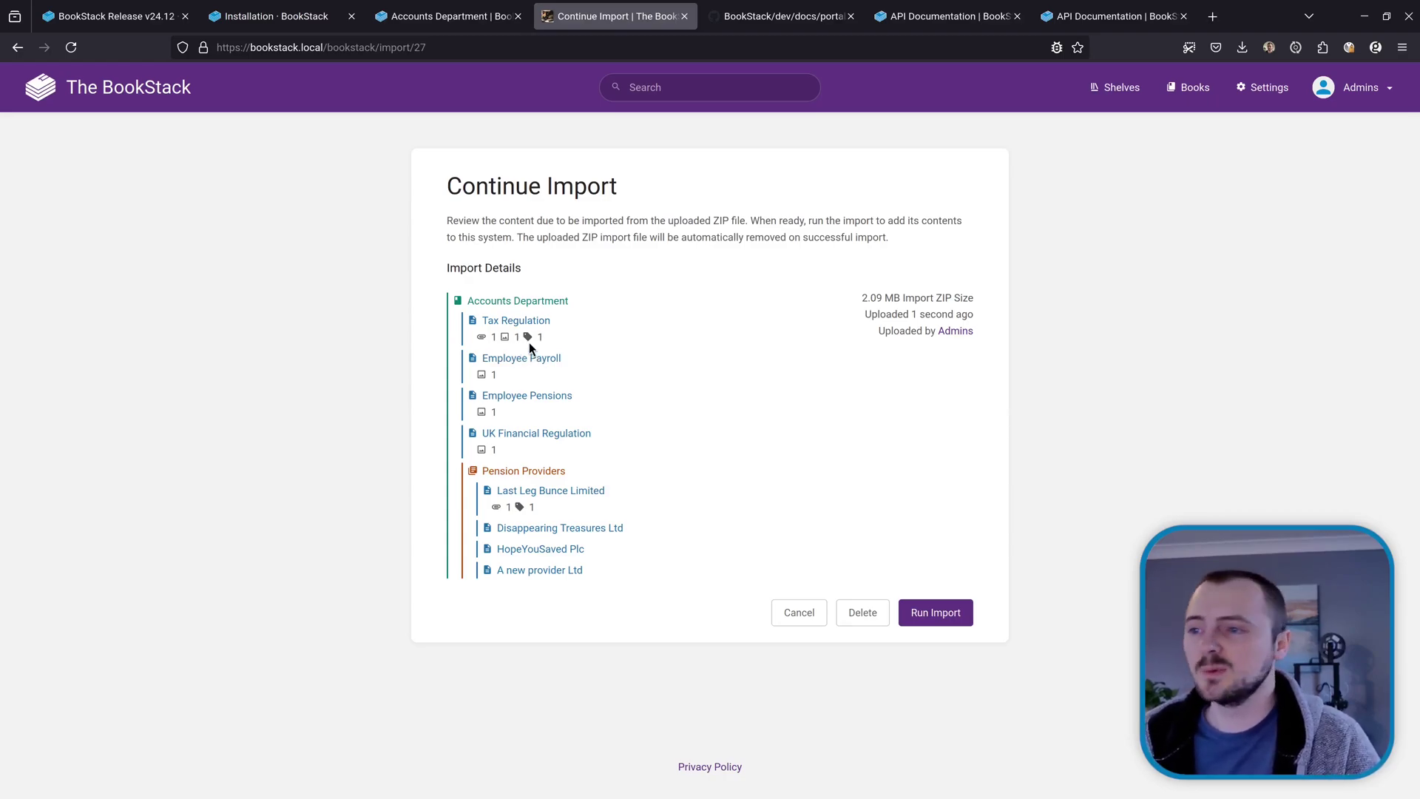
- Run the import, creating the Accounts Department book with four pages and Pension Providers chapter
{"action": "left_click", "coordinate": [936, 621]}
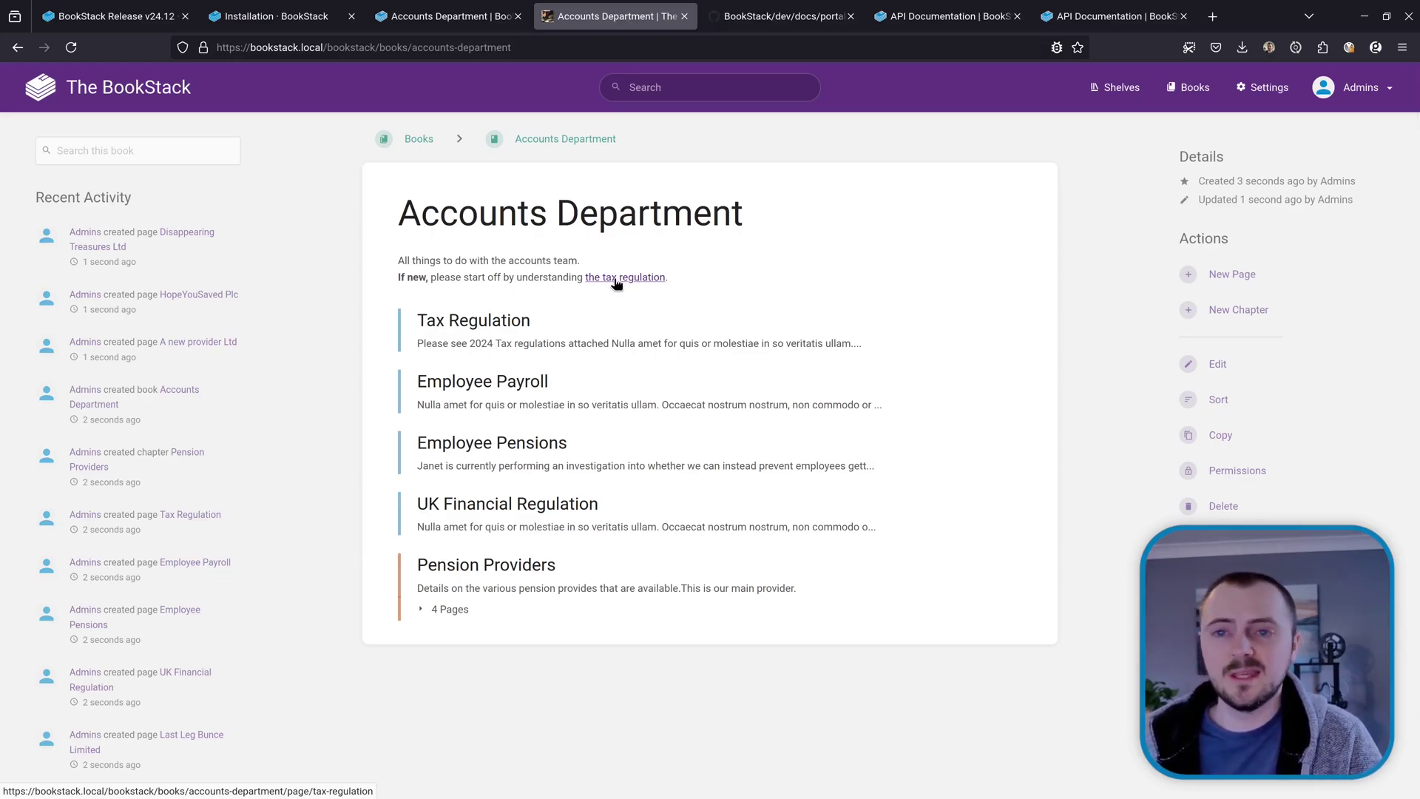
- Download the Tax Regulation page's '2024 Tax regulations.docx' attachment, then open the Pension Providers chapter
{"action": "left_click", "coordinate": [616, 284]}
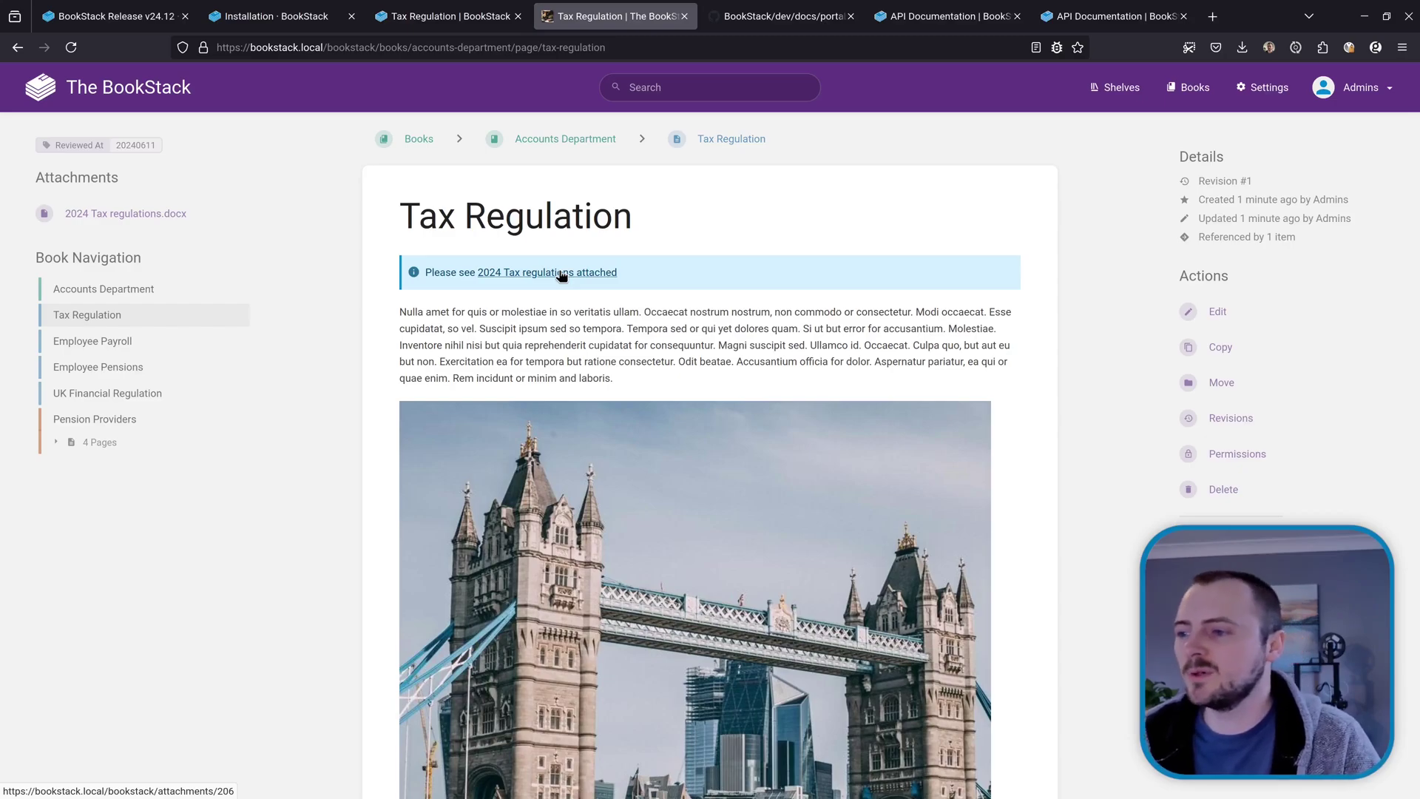
{"action": "left_click", "coordinate": [561, 274]}
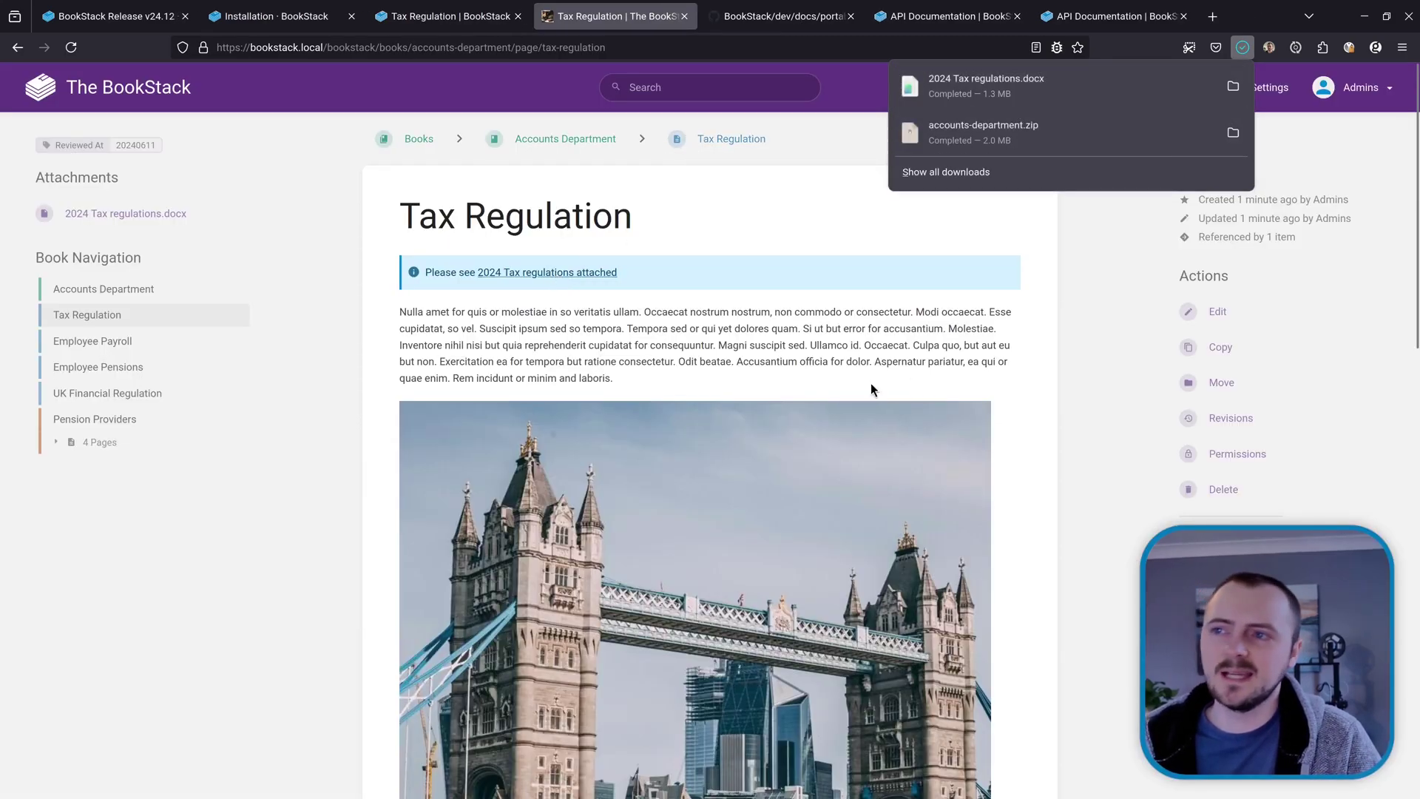
{"action": "left_click", "coordinate": [783, 345]}
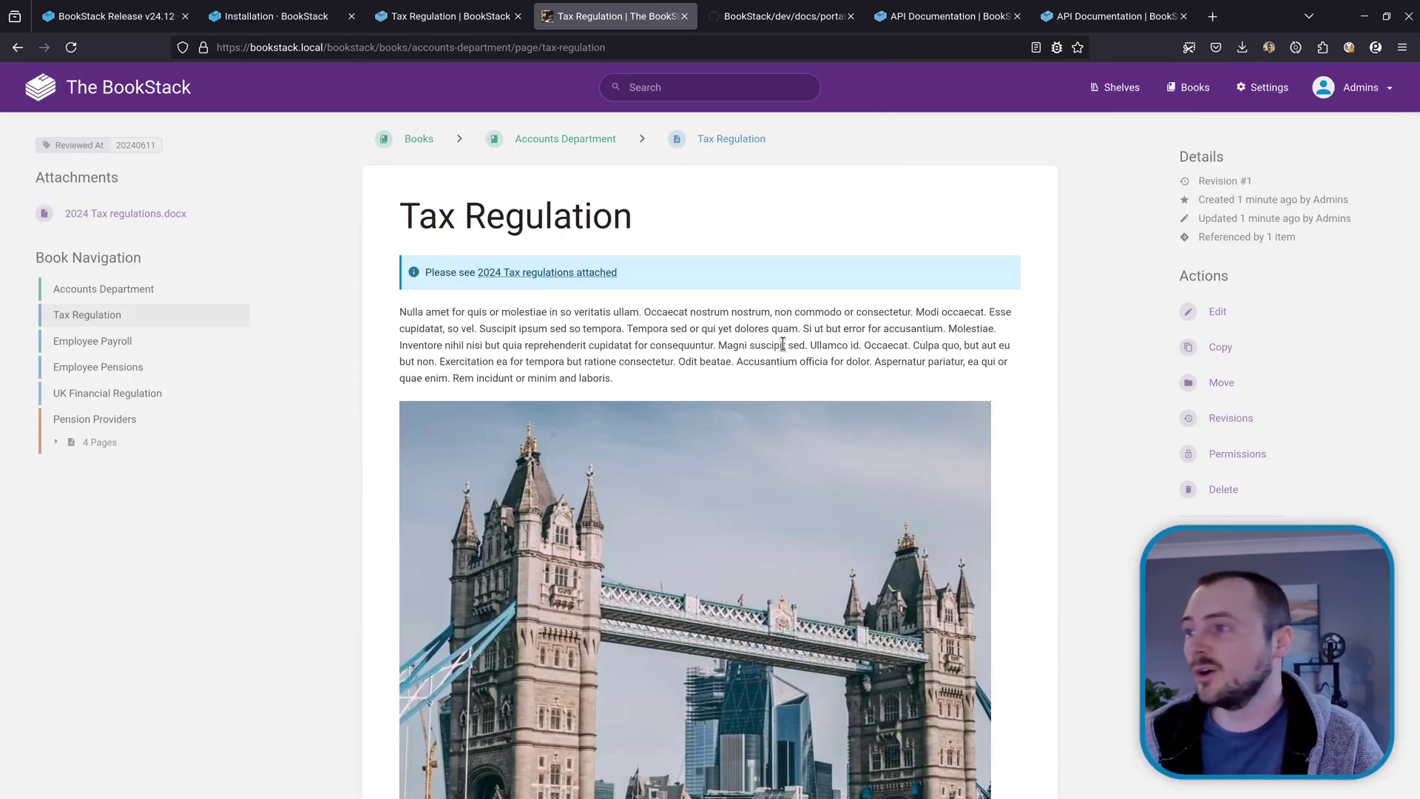
{"action": "key", "text": "alt+Left"}
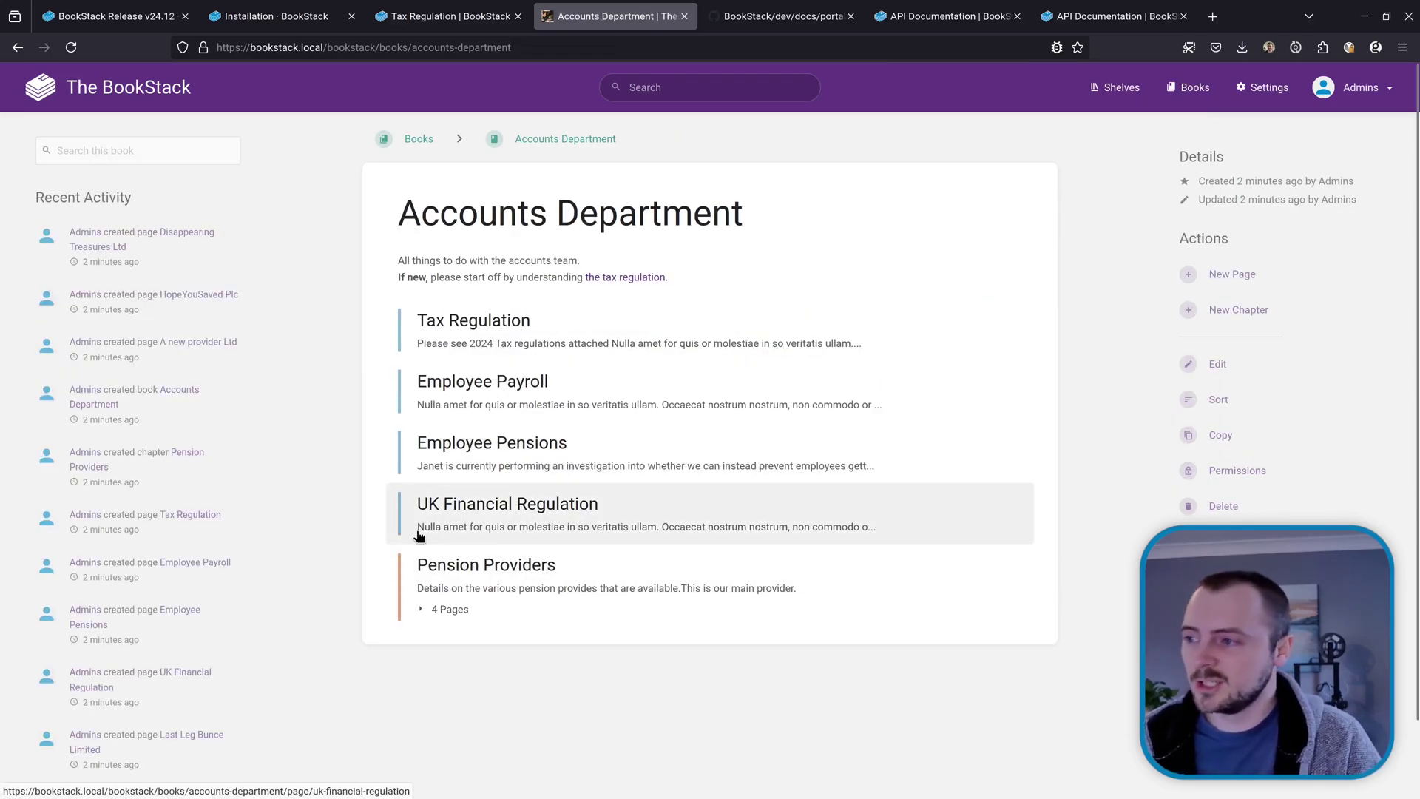
{"action": "left_click", "coordinate": [517, 580]}
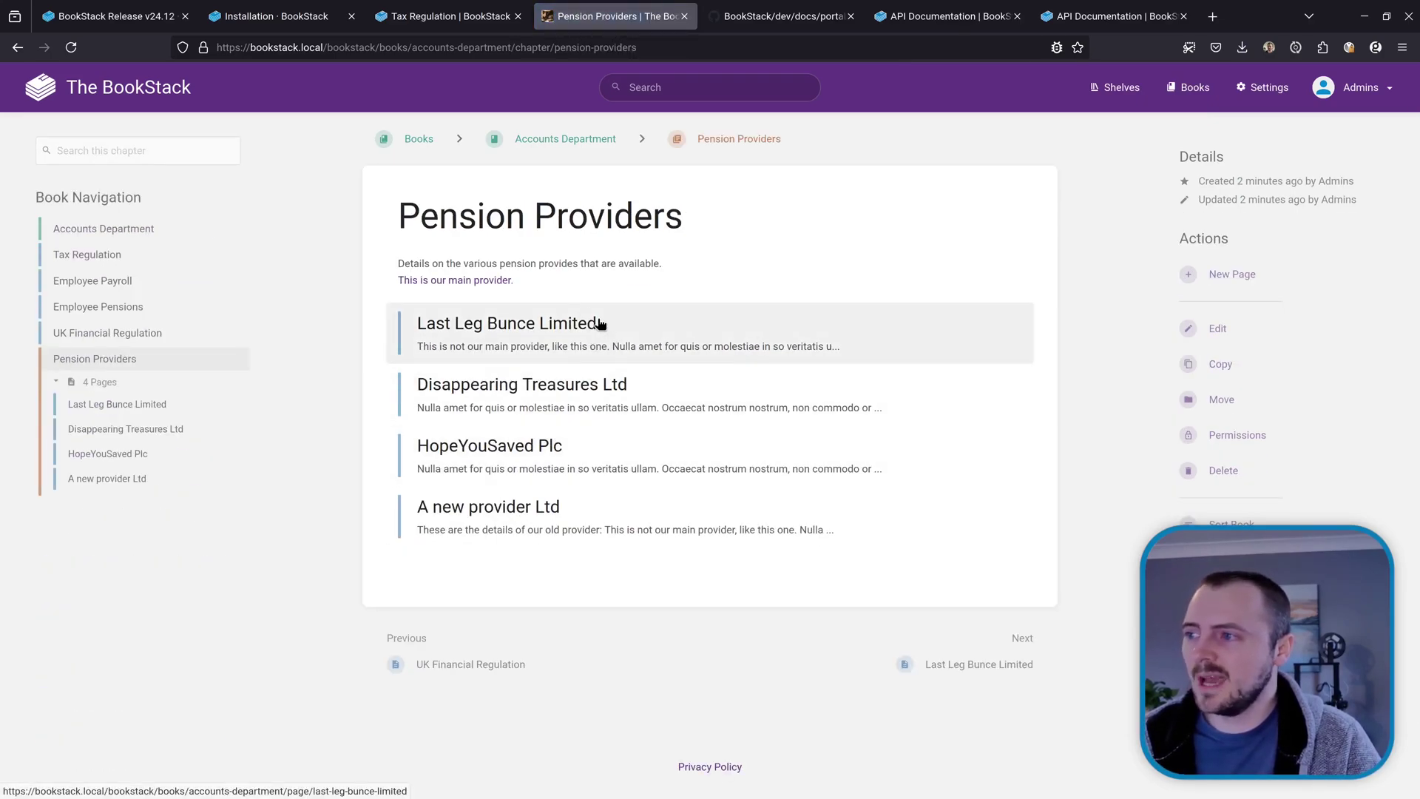
- Open the main provider page, then read the GitHub ZIP format outline and data objects
{"action": "left_click", "coordinate": [470, 281]}
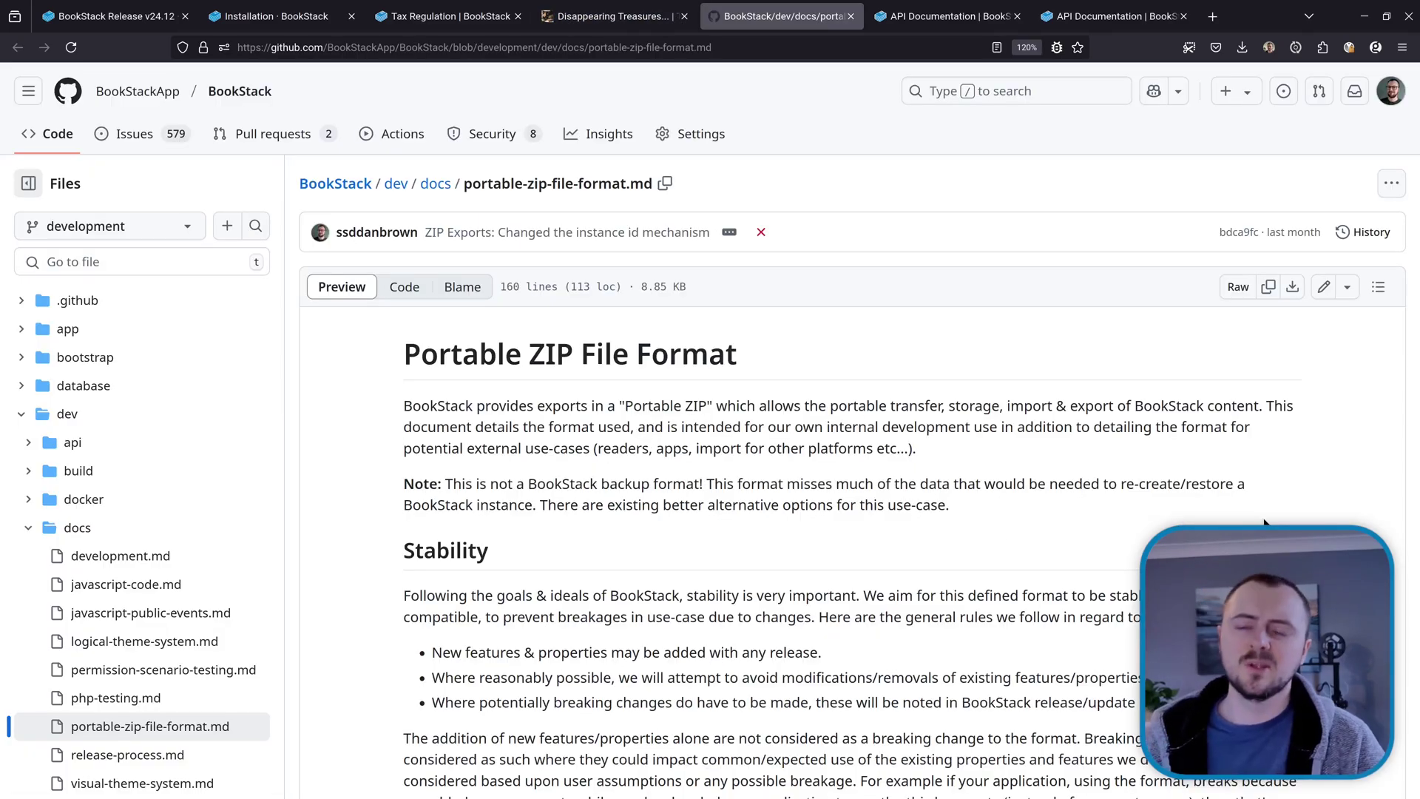
{"action": "key", "text": "ctrl+Tab"}
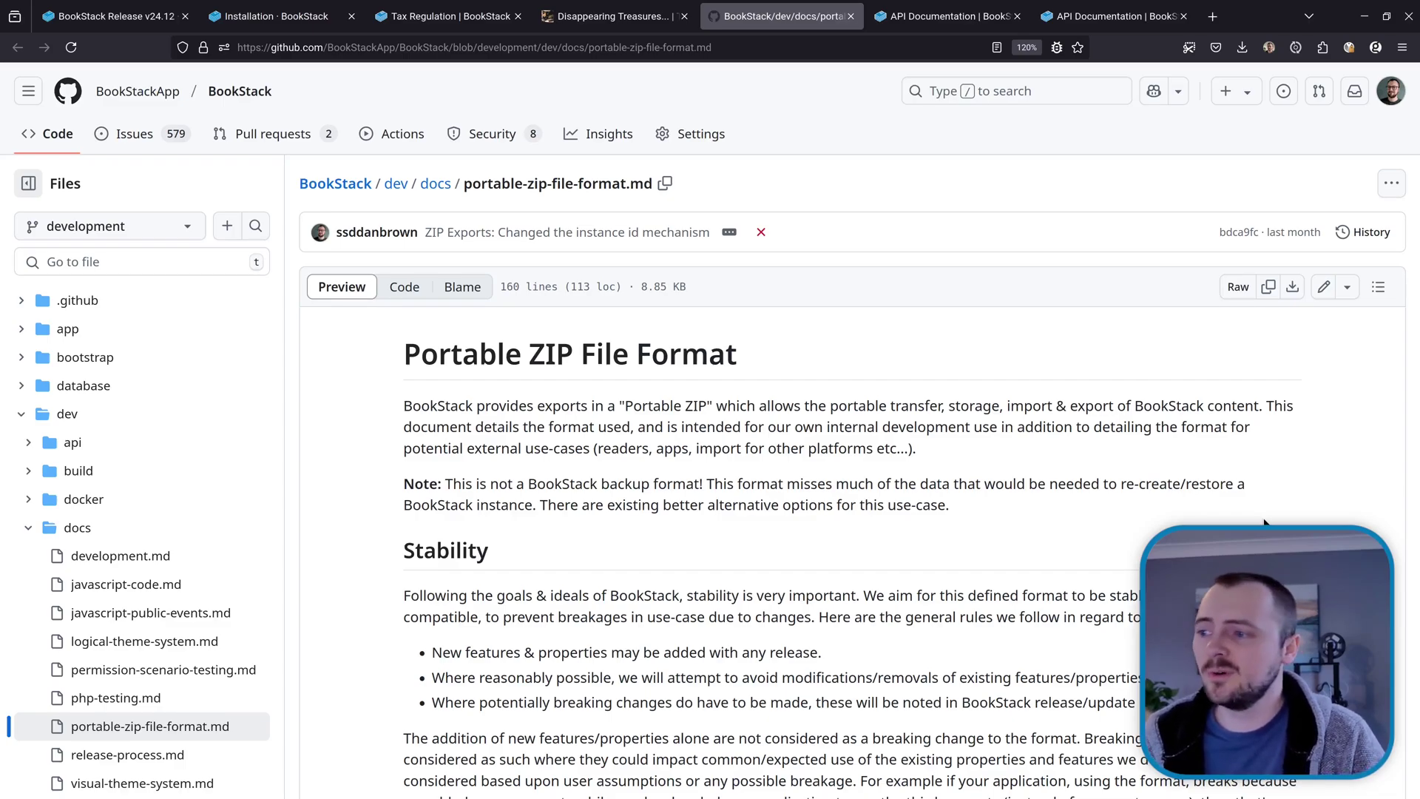
{"action": "scroll", "coordinate": [1033, 424], "scroll_direction": "down", "scroll_amount": 3}
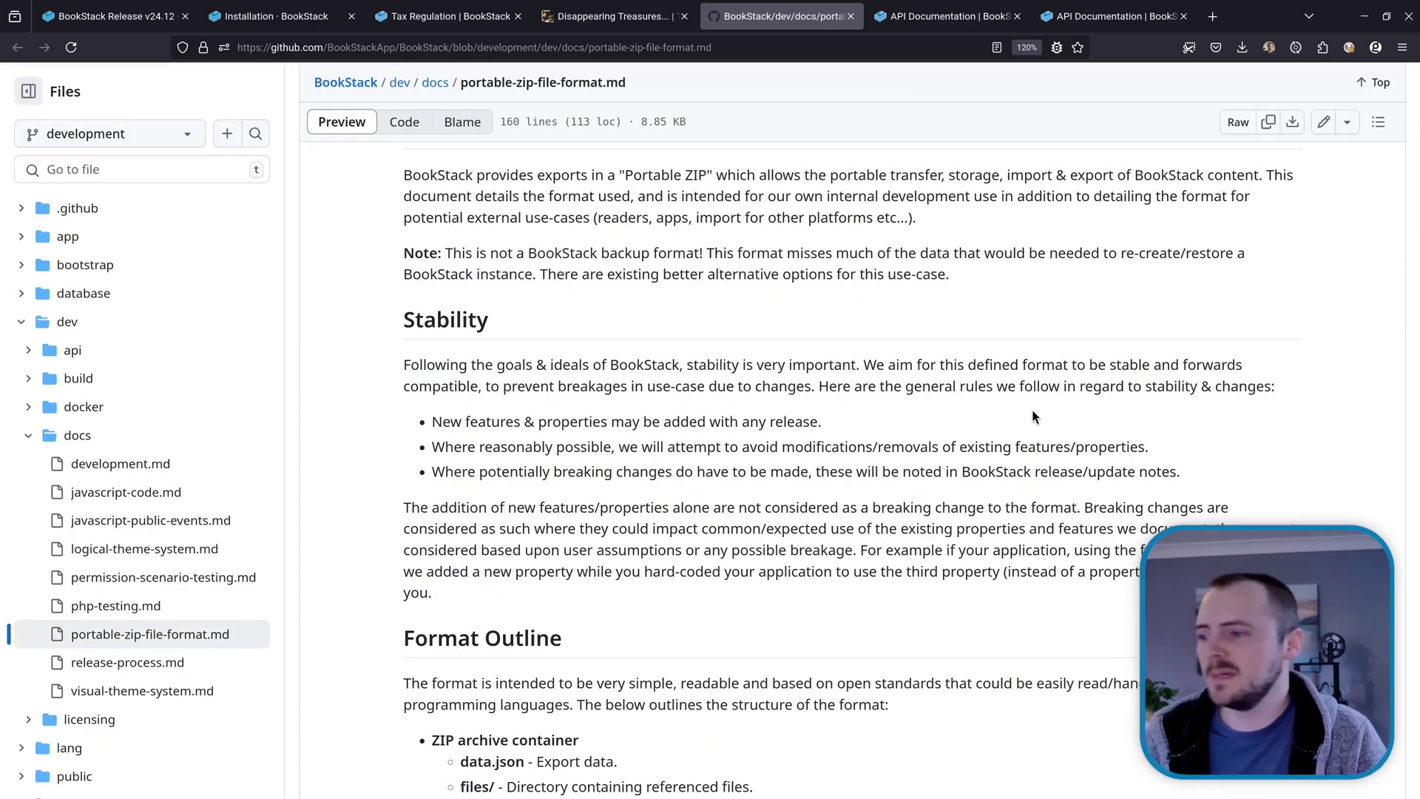
{"action": "scroll", "coordinate": [1032, 414], "scroll_direction": "down", "scroll_amount": 9}
{"action": "scroll", "coordinate": [1032, 411], "scroll_direction": "up", "scroll_amount": 3}
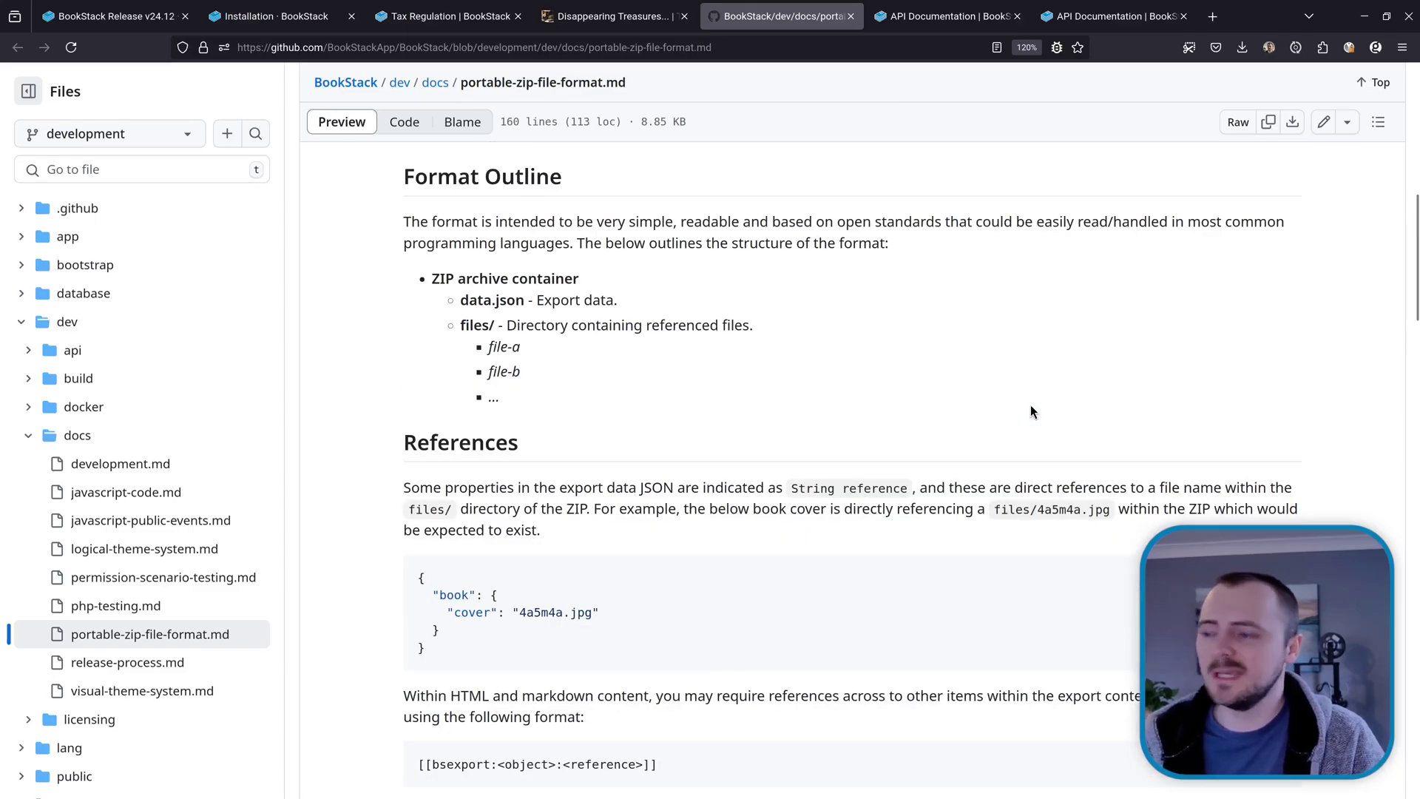
{"action": "scroll", "coordinate": [1032, 401], "scroll_direction": "down", "scroll_amount": 10}
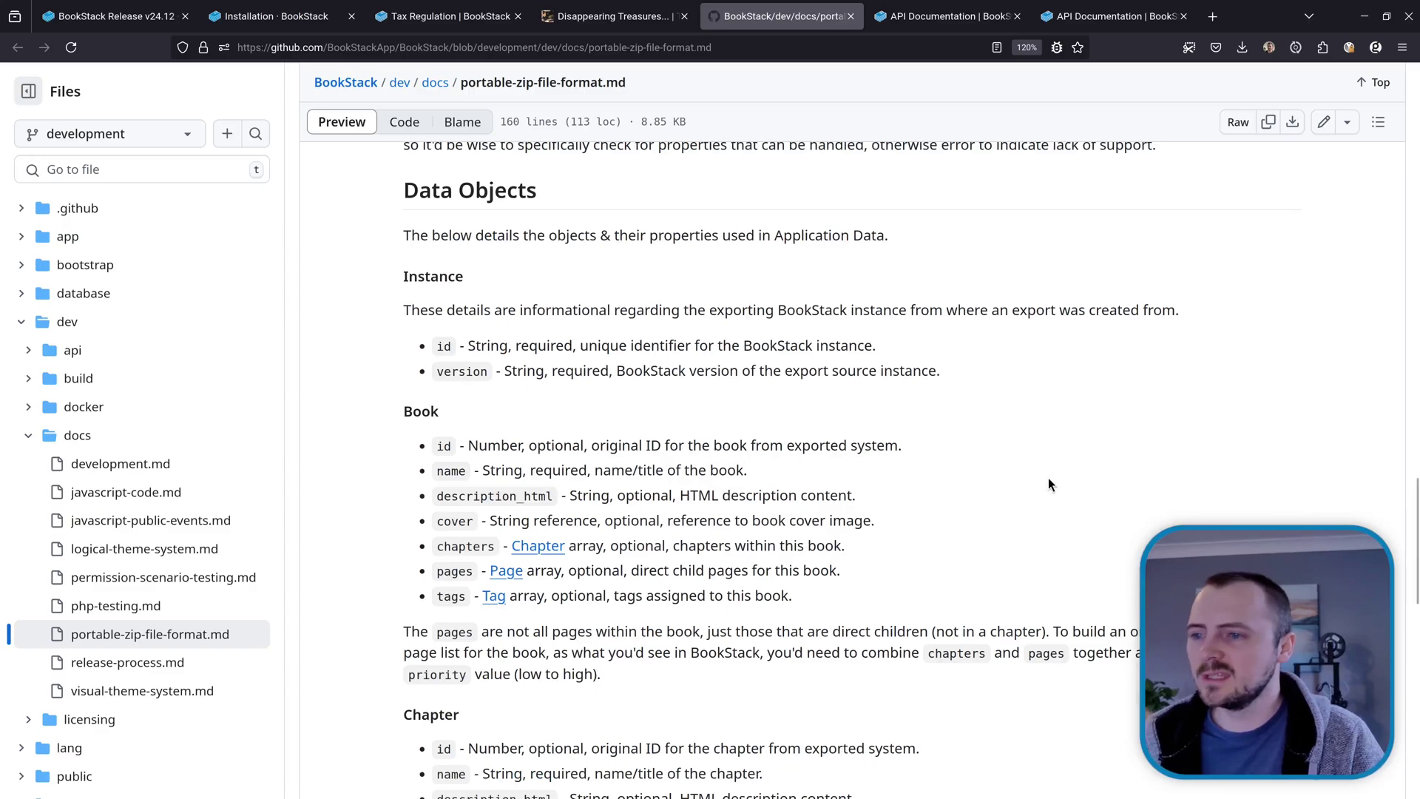
{"action": "scroll", "coordinate": [975, 481], "scroll_direction": "up", "scroll_amount": 10}
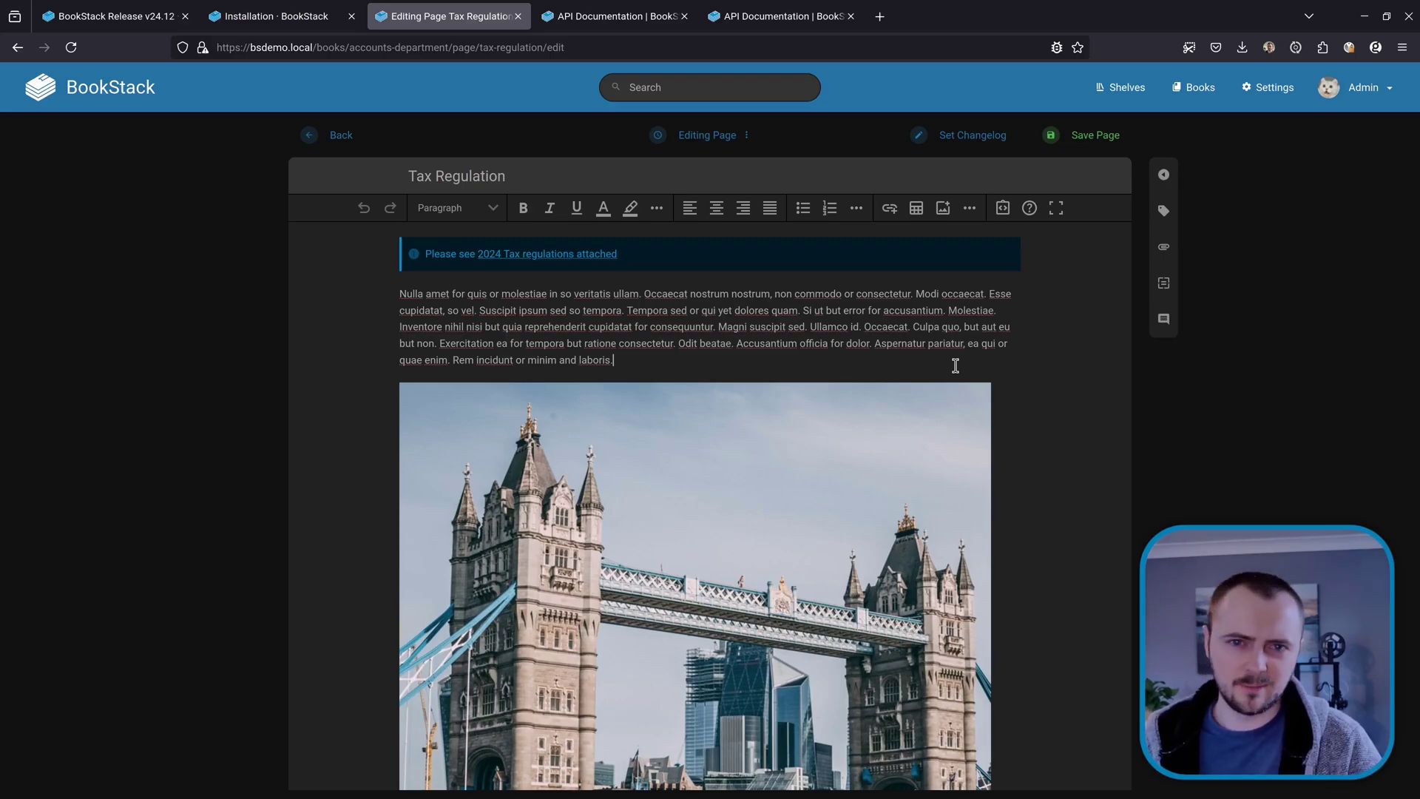
- Paste a bulleted list of Item A, Item B, Item C and test indenting Item B
{"action": "type", "text": "Item A Item B Item C"}
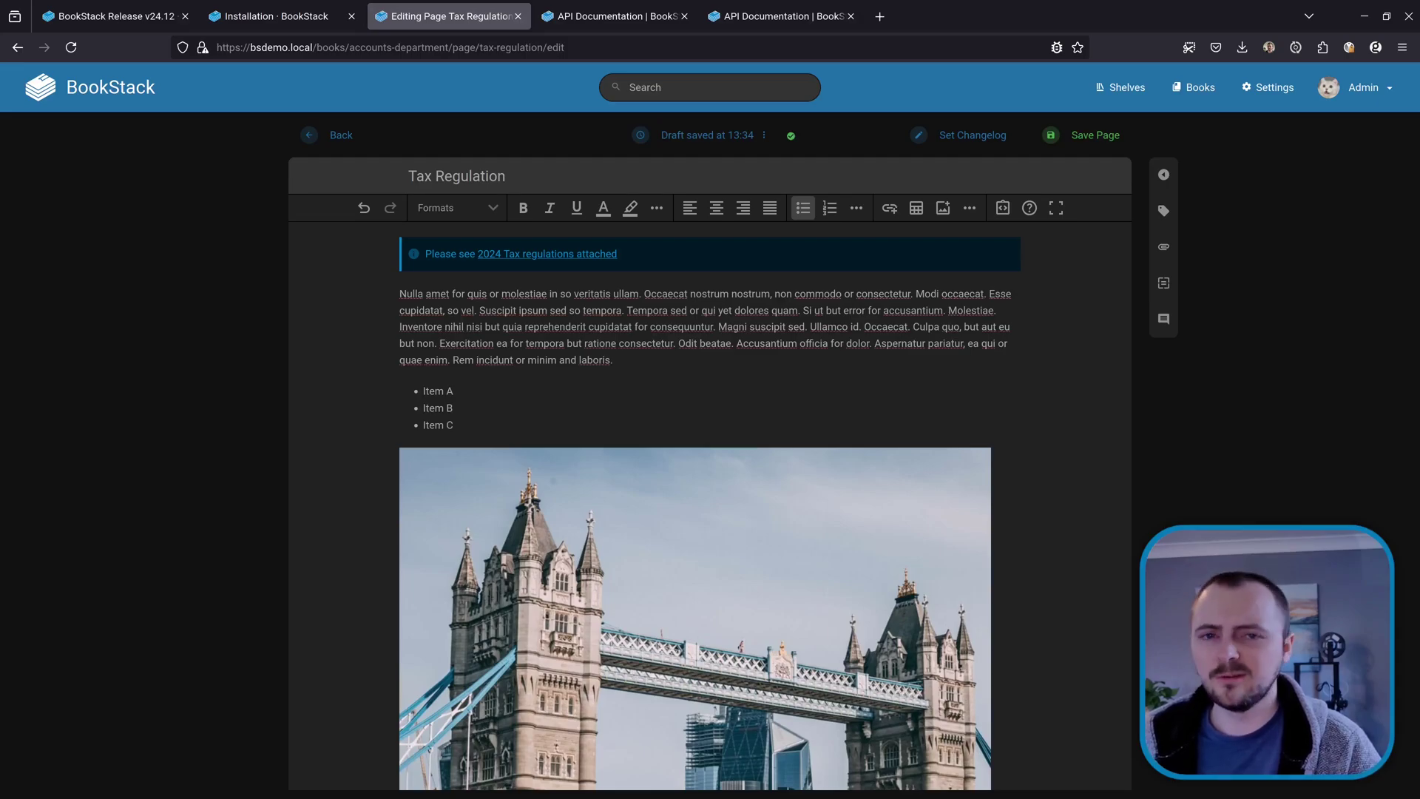
{"action": "key", "text": "Tab"}
{"action": "key", "text": "Tab"}
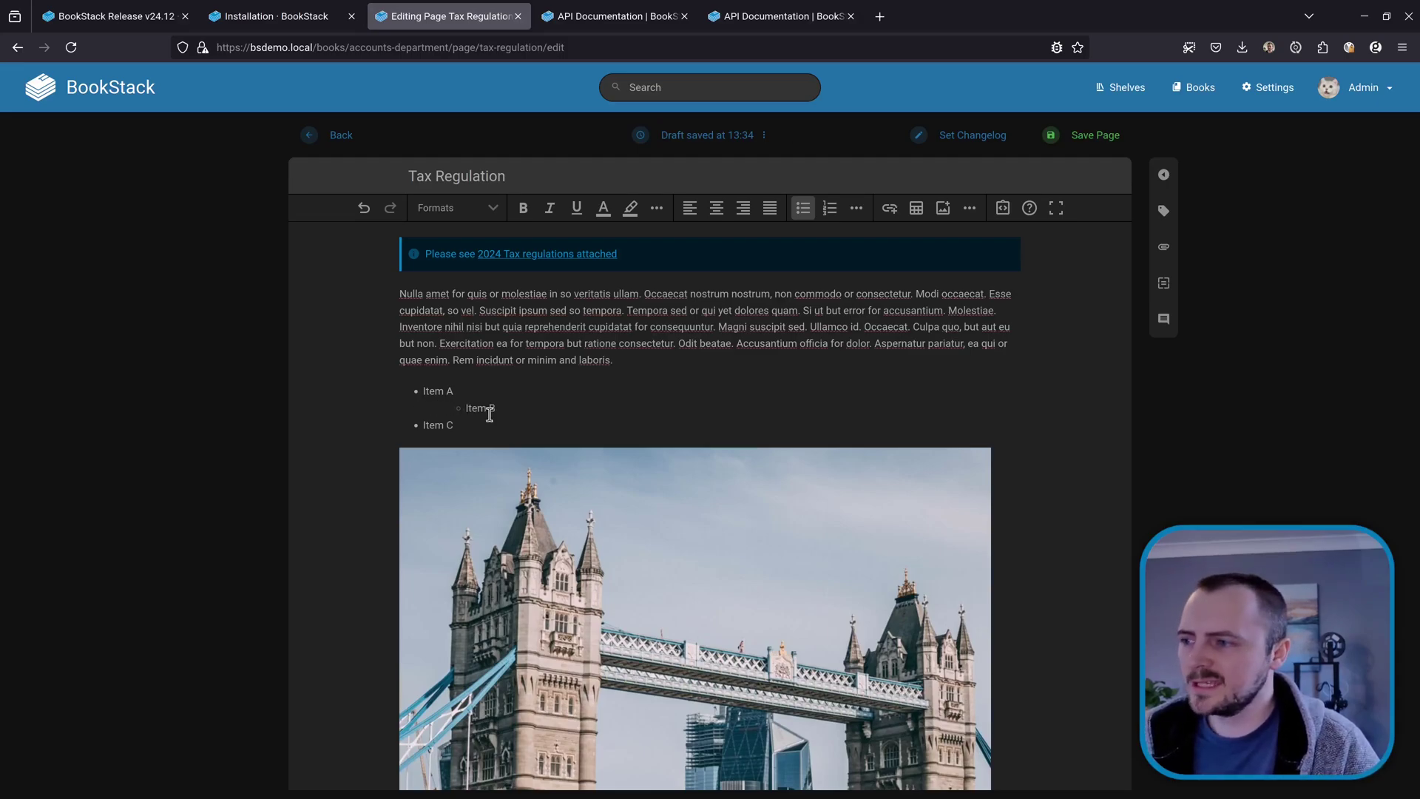
{"action": "key", "text": "shift+Tab"}
{"action": "key", "text": "shift+Tab"}
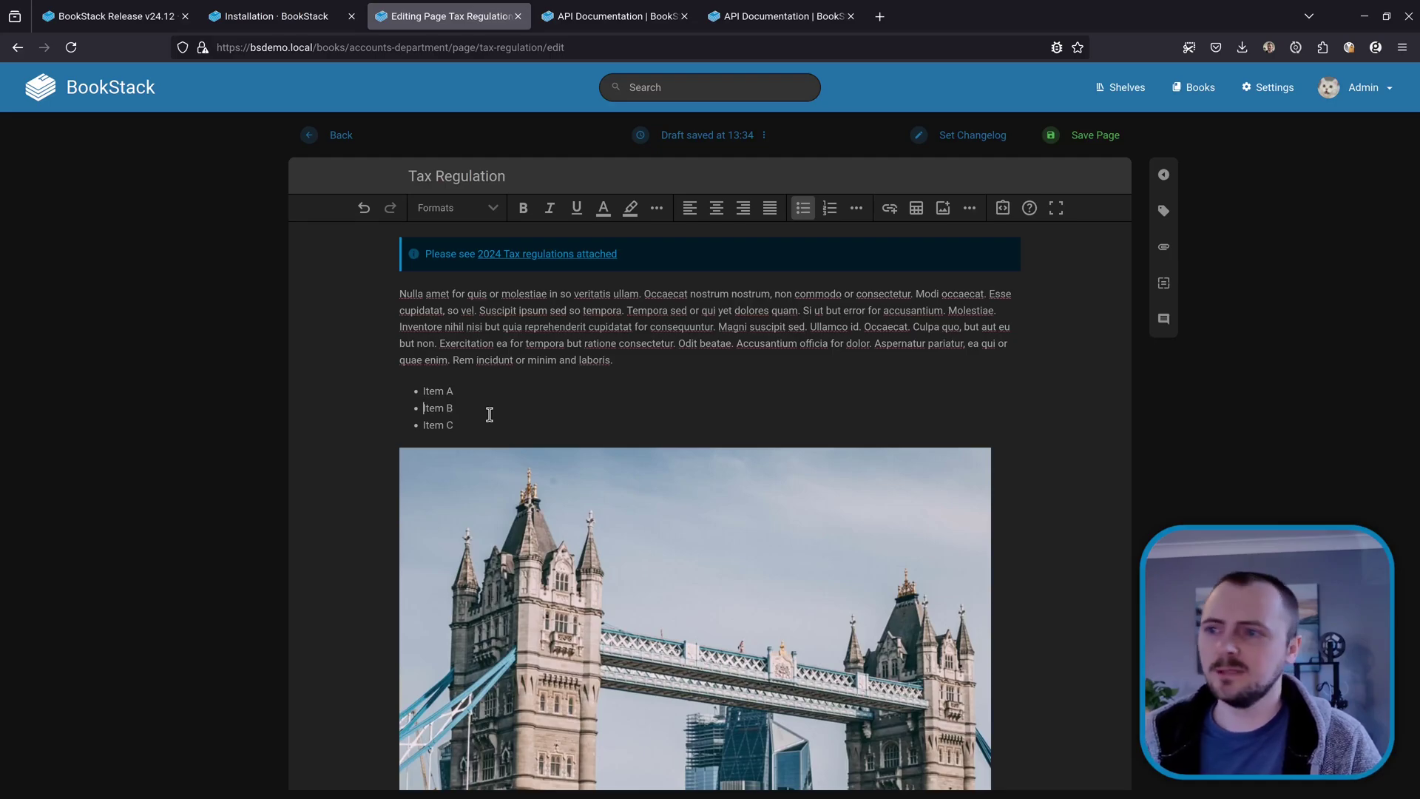
- View the editor's About and shortcuts information, then preview the editor at mobile phone size
{"action": "left_click", "coordinate": [1031, 210]}
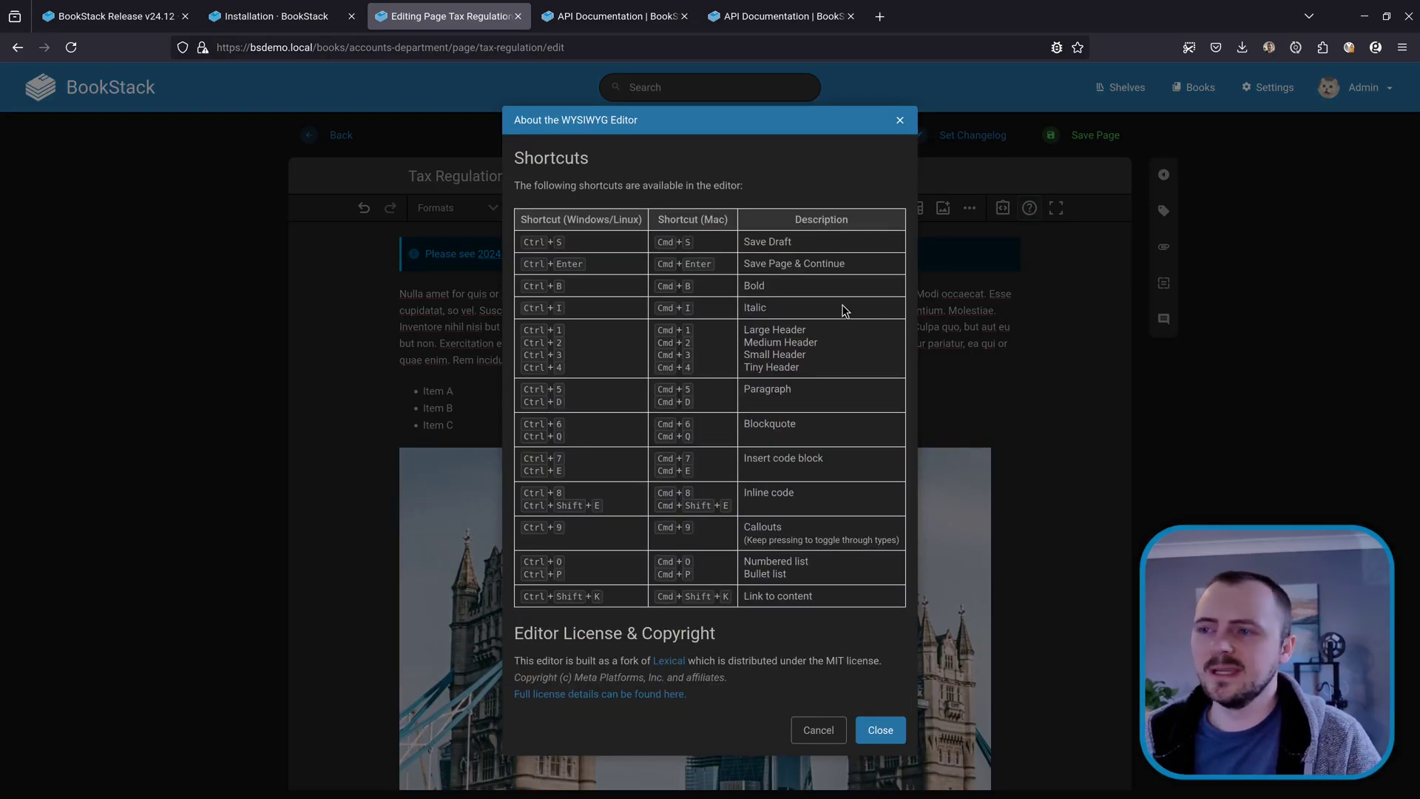
{"action": "left_click", "coordinate": [901, 120]}
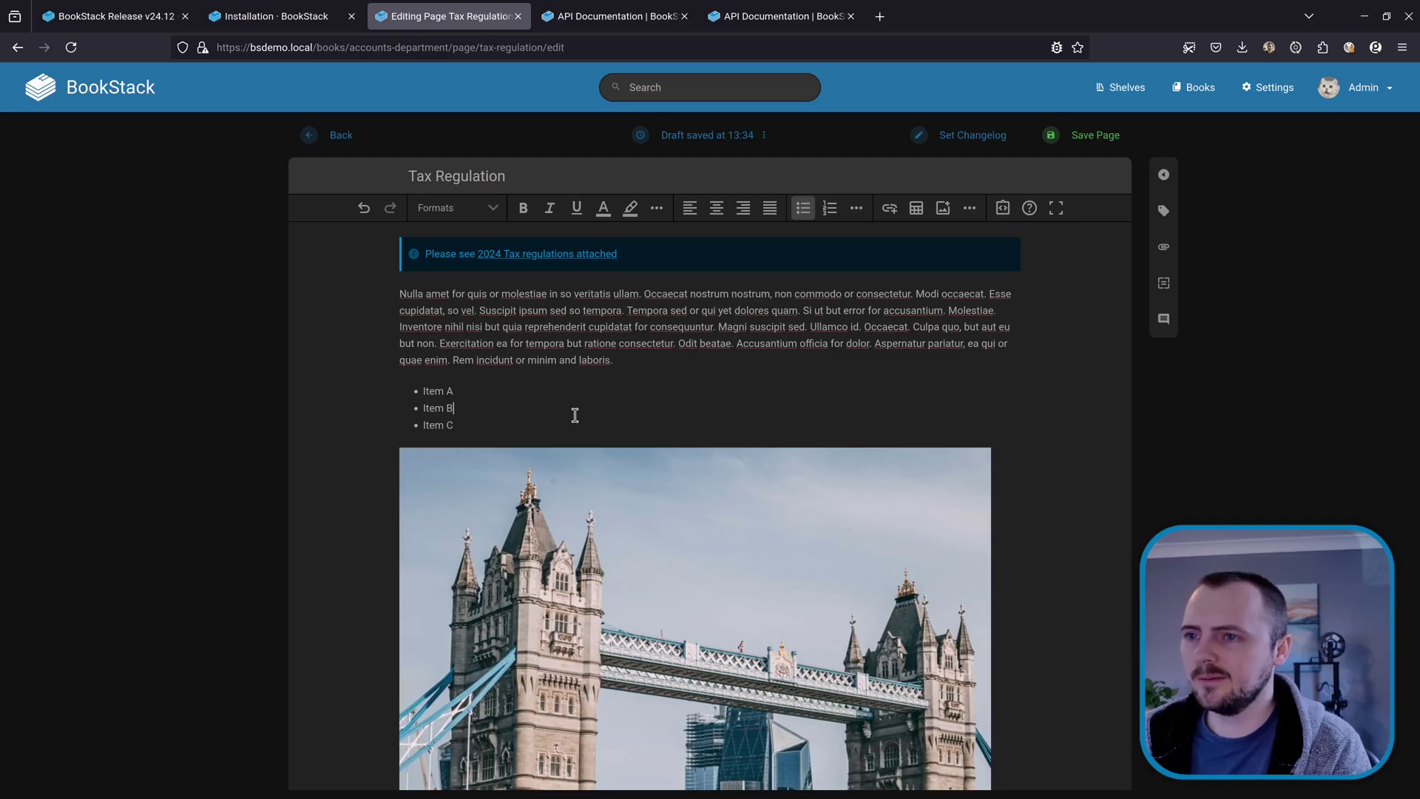
{"action": "key", "text": "ctrl+shift+m"}
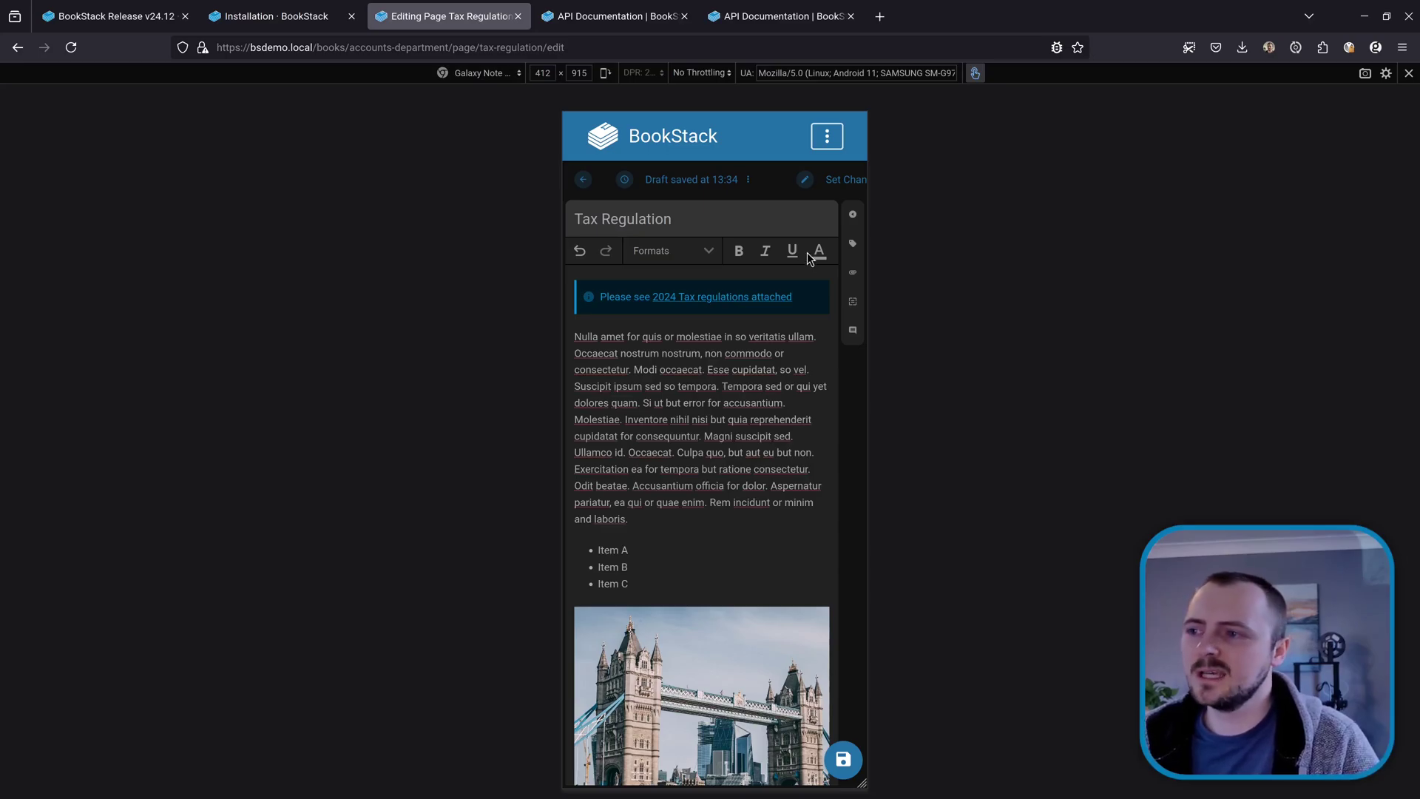
- Scroll the mobile editor toolbar sideways, then leave Responsive Design Mode with Ctrl+Shift+M
{"action": "scroll", "coordinate": [806, 261], "scroll_direction": "right", "scroll_amount": 5}
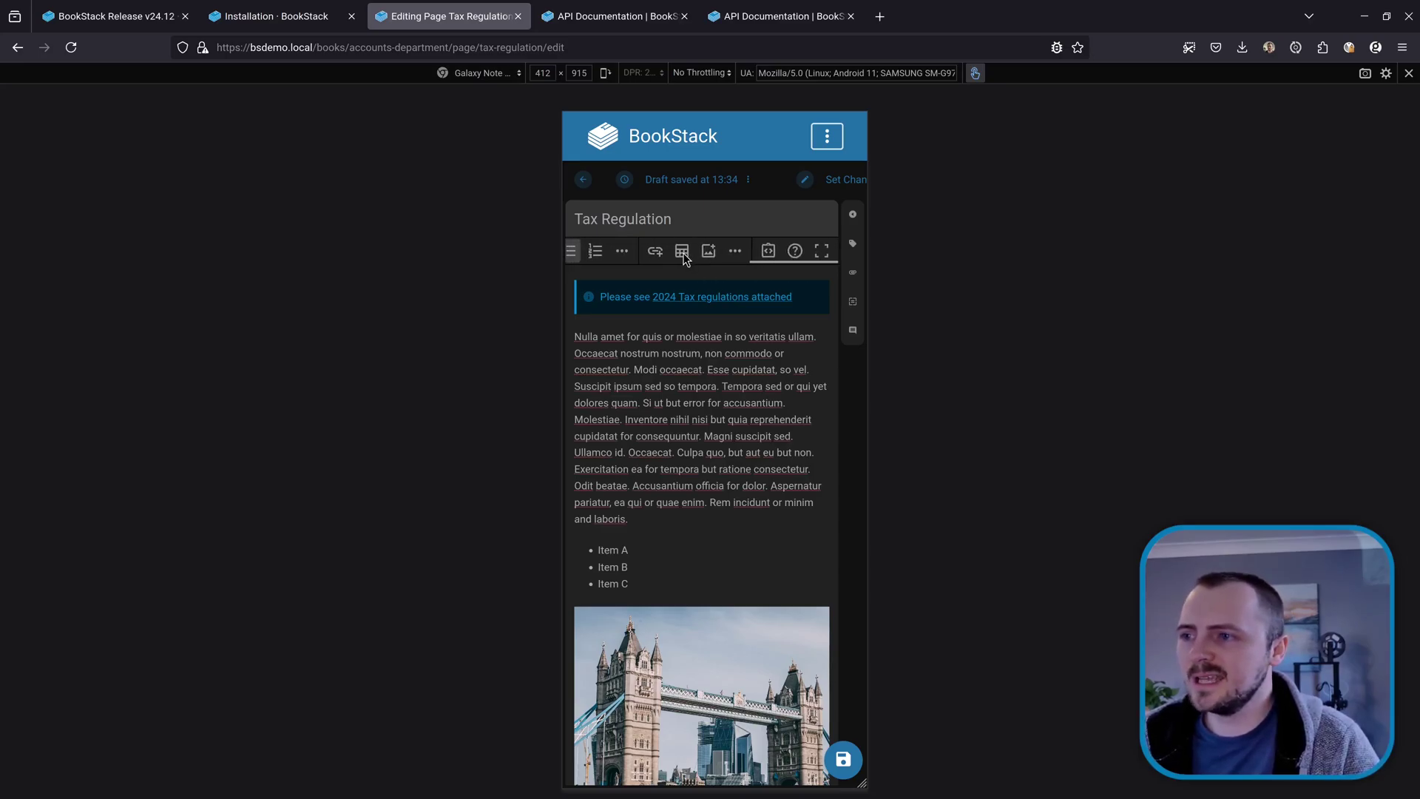
{"action": "scroll", "coordinate": [732, 257], "scroll_direction": "left", "scroll_amount": 5}
{"action": "key", "text": "ctrl+shift+m"}
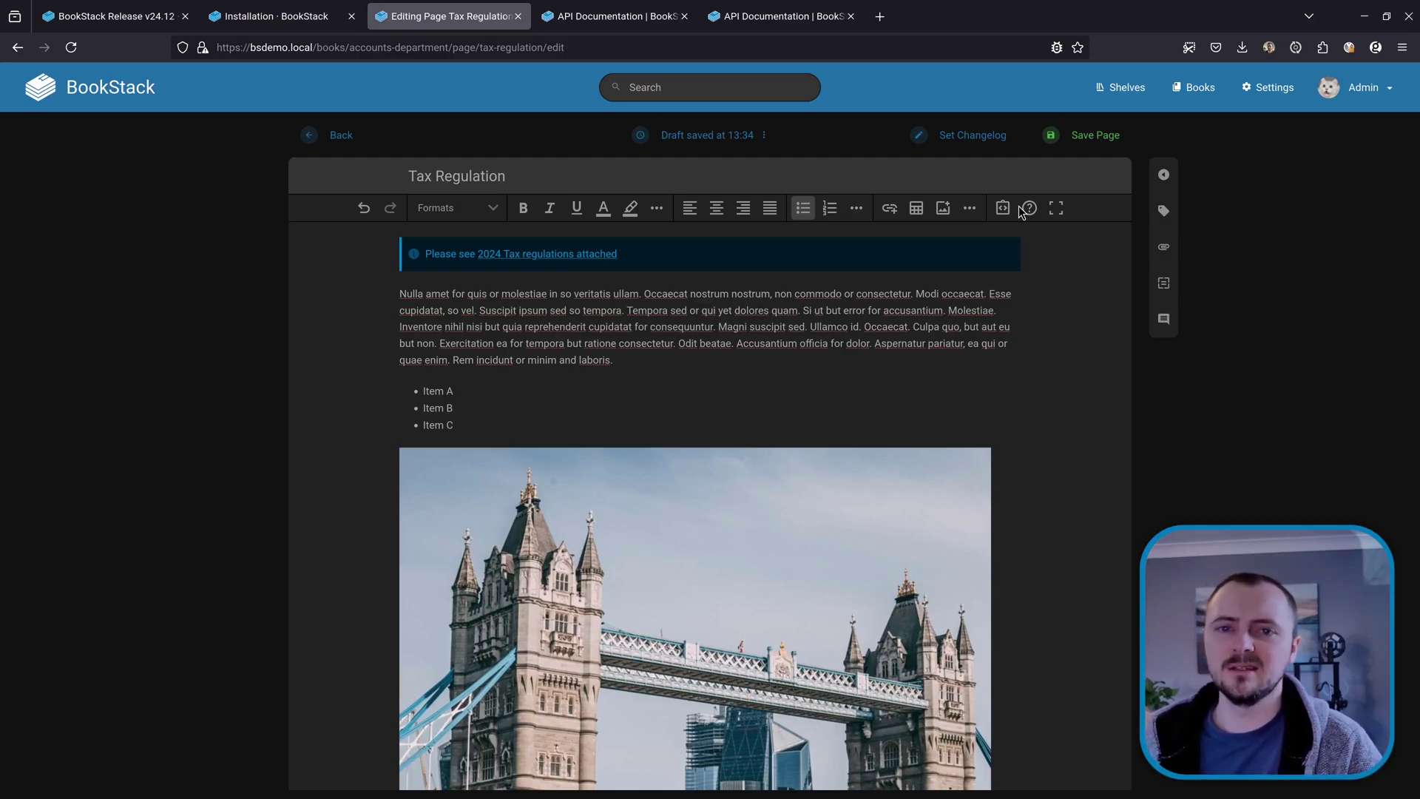
- Highlight the parent book and chapter objects in the Search API example response, then move to the Books list docs
{"action": "key", "text": "ctrl+Tab"}
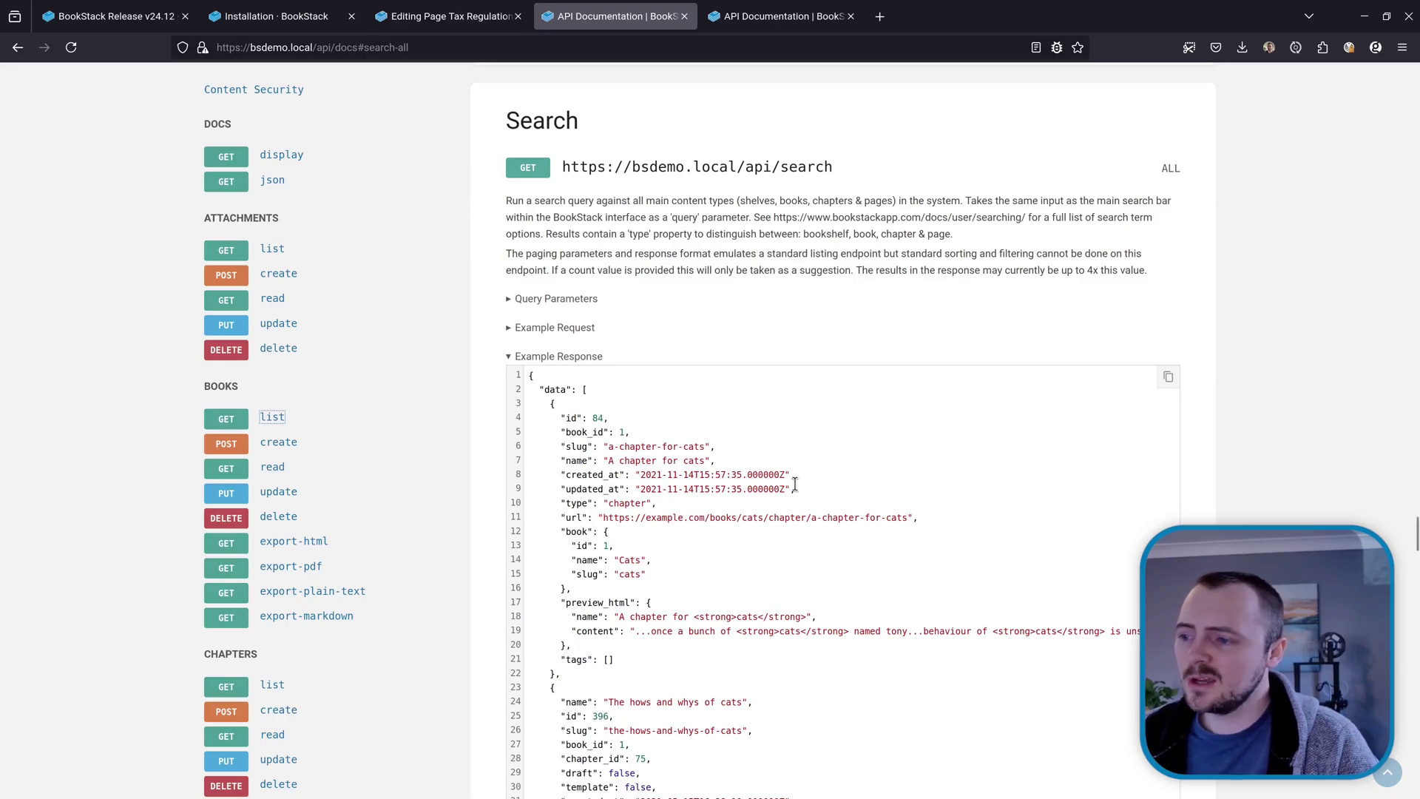
{"action": "scroll", "coordinate": [845, 338], "scroll_direction": "down", "scroll_amount": 1}
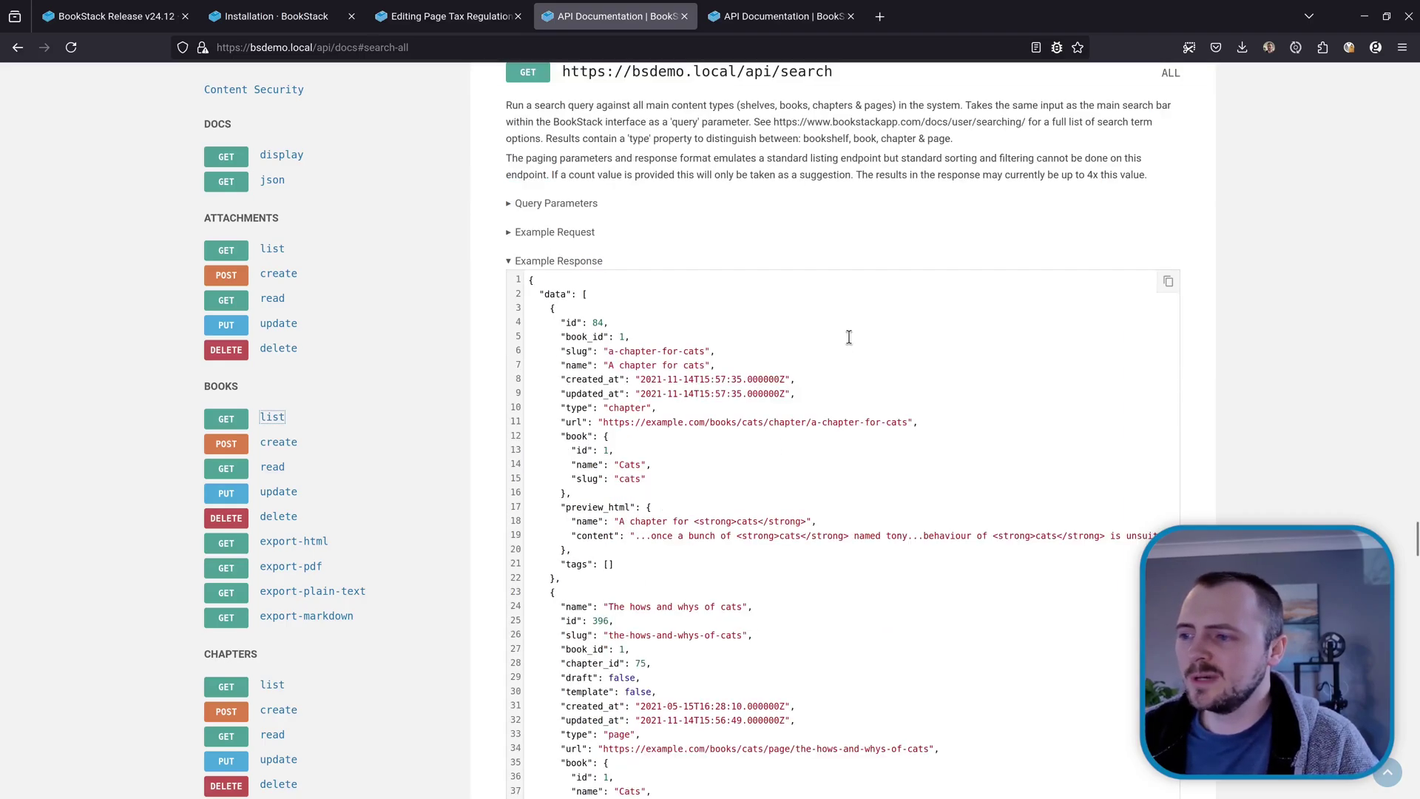
{"action": "left_click", "coordinate": [603, 493]}
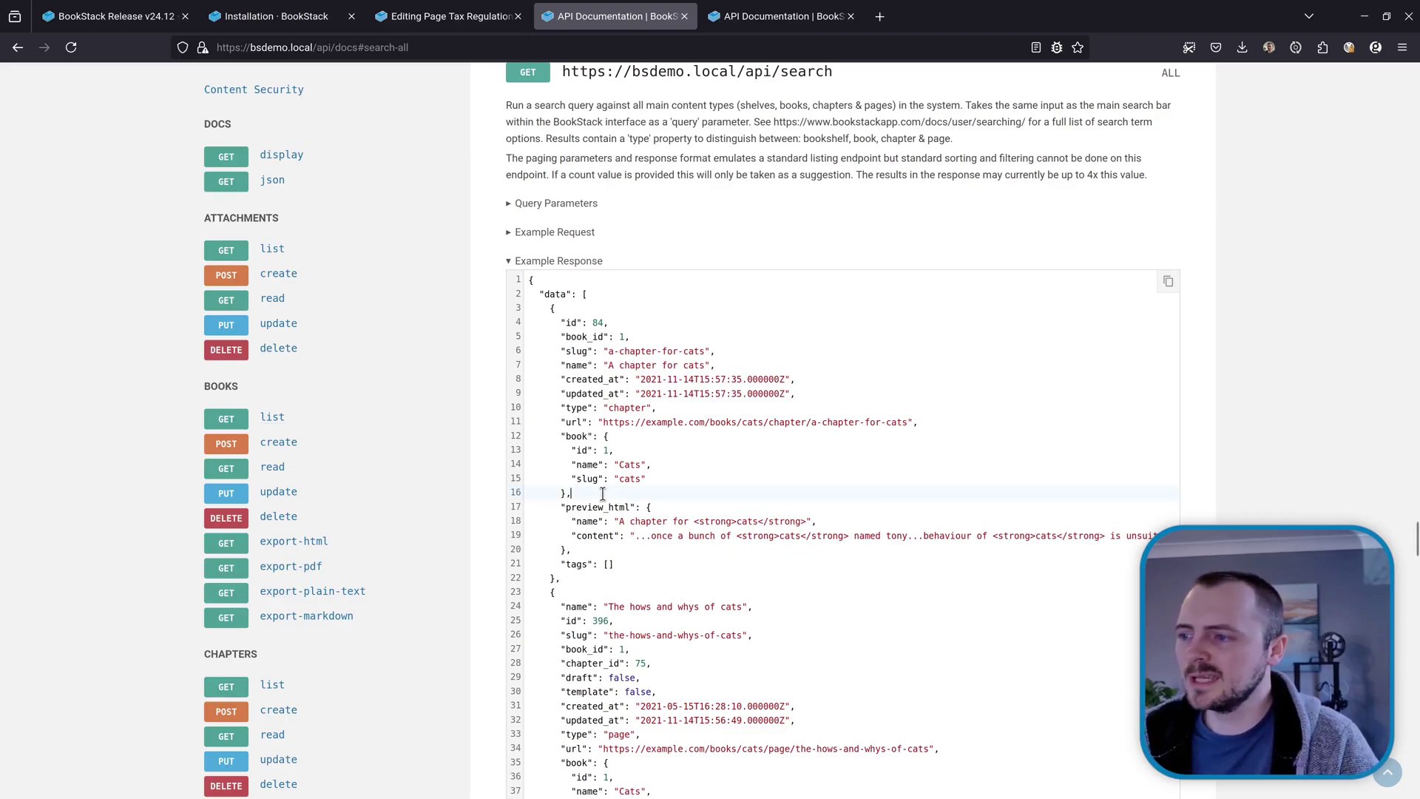
{"action": "left_click_drag", "start_coordinate": [603, 493], "coordinate": [562, 437]}
{"action": "scroll", "coordinate": [699, 431], "scroll_direction": "down", "scroll_amount": 4}
{"action": "left_click", "coordinate": [585, 232]}
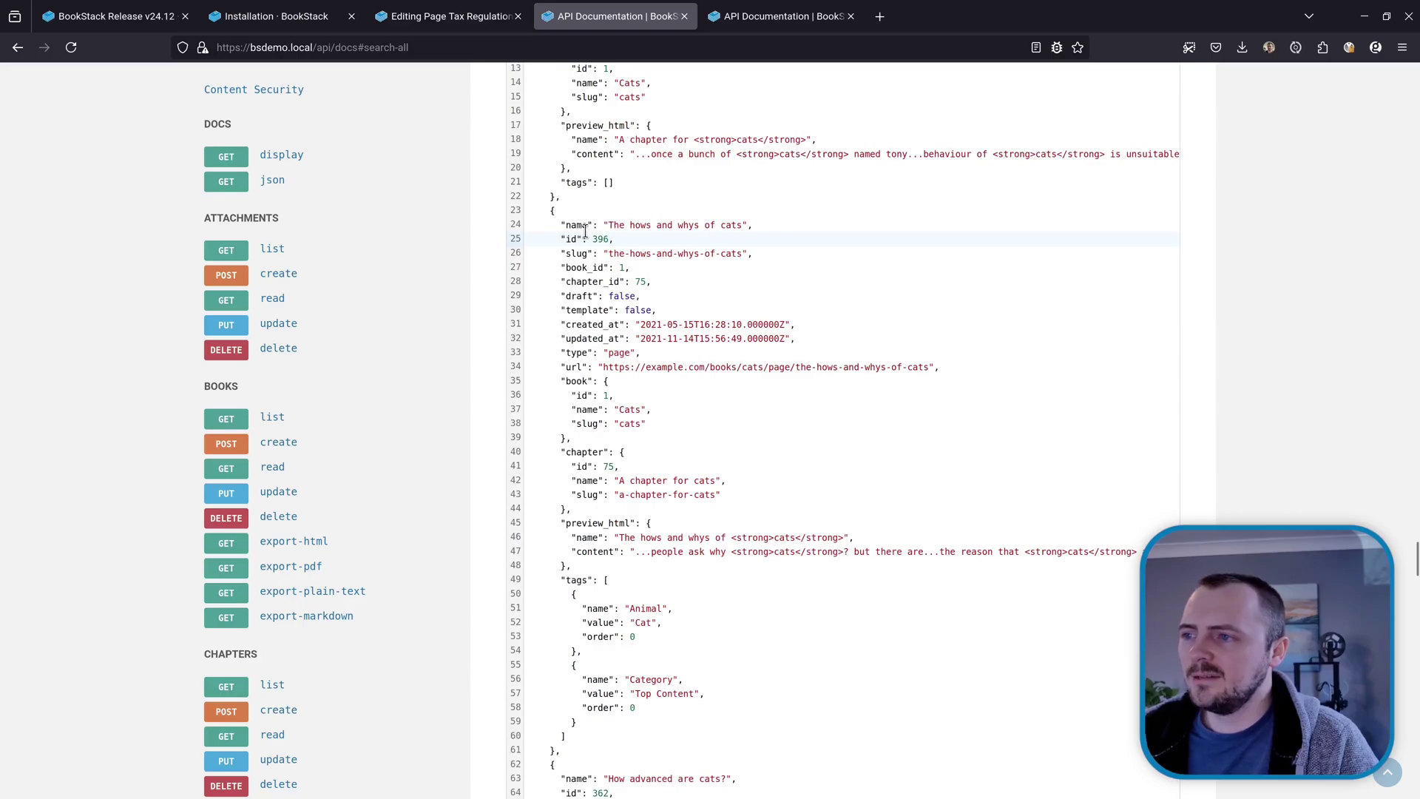
{"action": "left_click_drag", "start_coordinate": [584, 232], "coordinate": [637, 352]}
{"action": "left_click", "coordinate": [678, 453]}
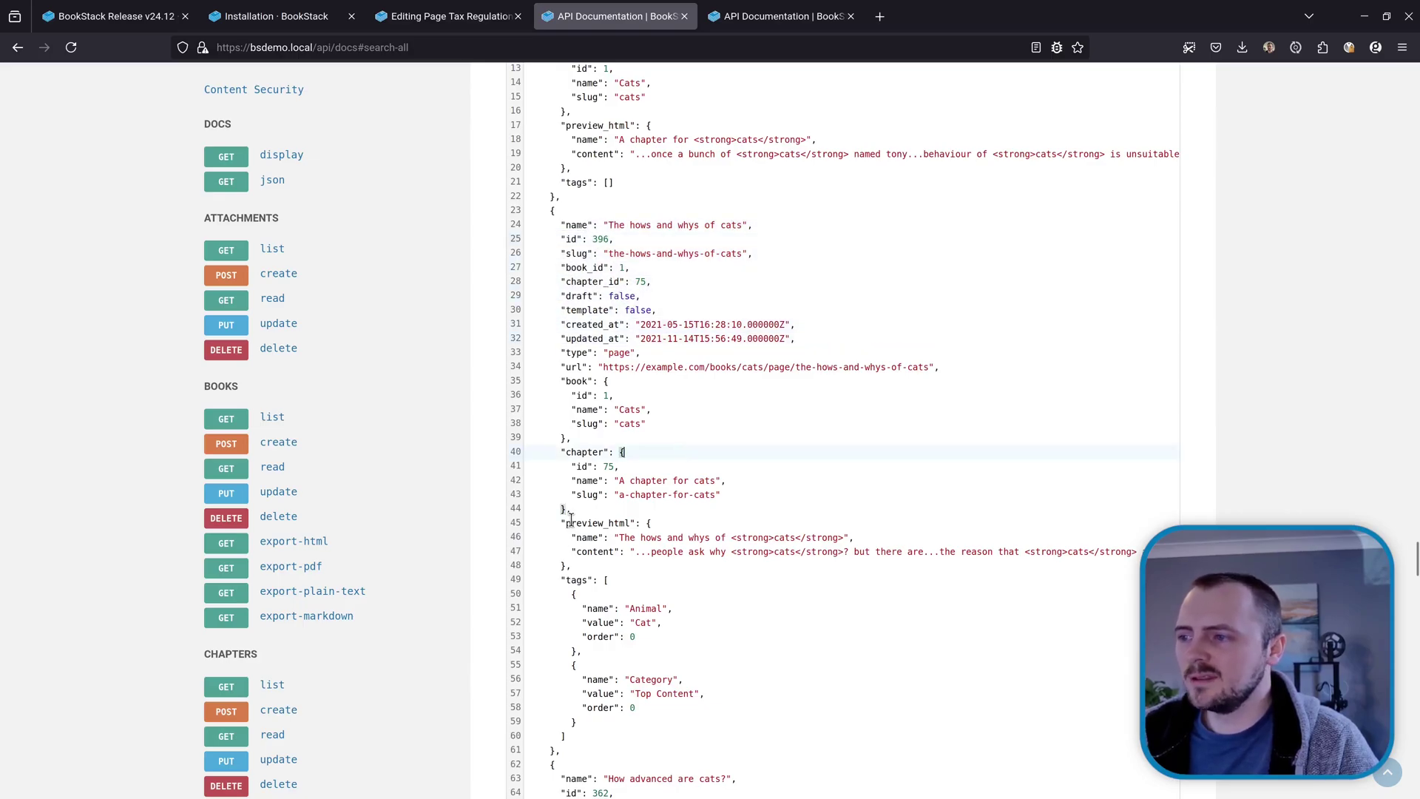
{"action": "left_click_drag", "start_coordinate": [588, 511], "coordinate": [528, 374]}
{"action": "left_click", "coordinate": [690, 434]}
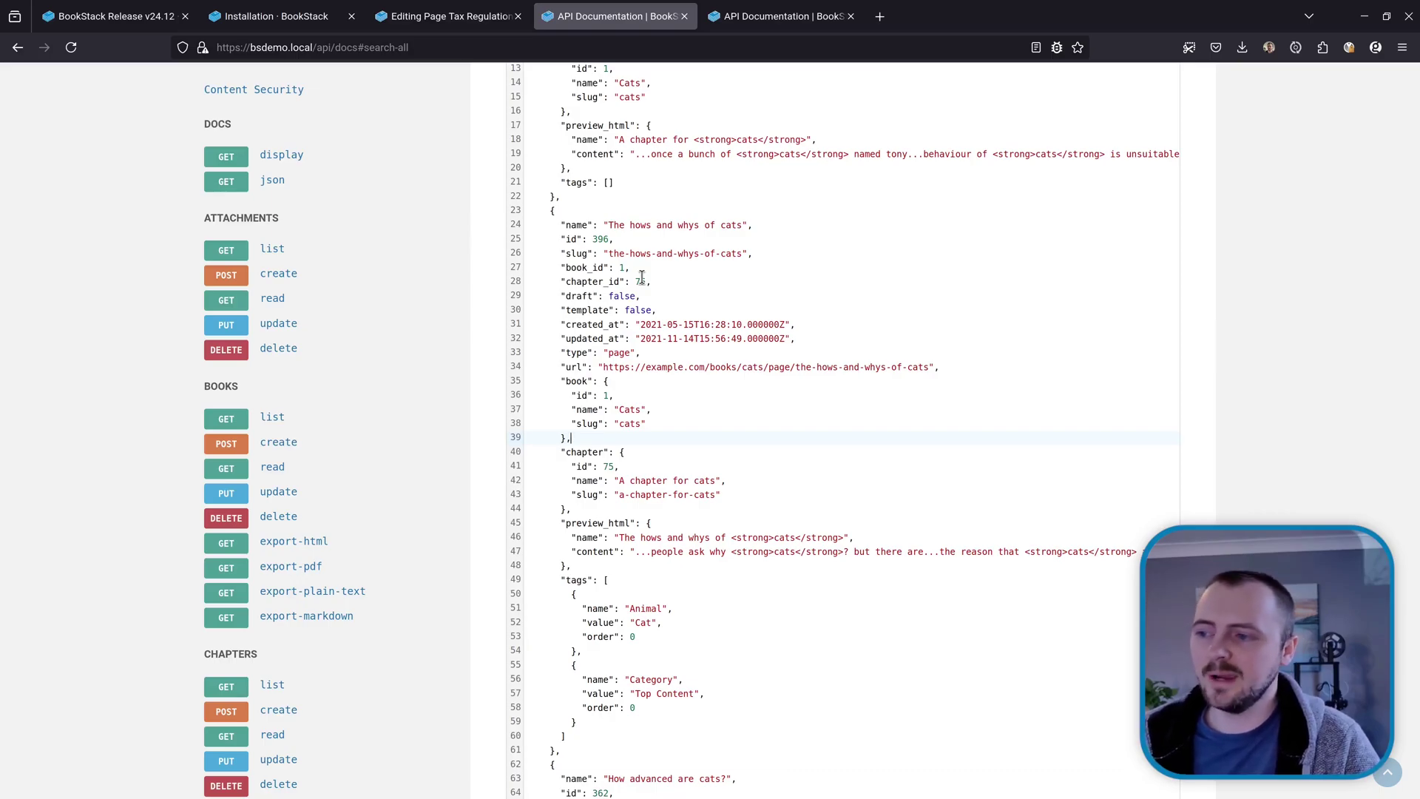
{"action": "key", "text": "ctrl+Tab"}
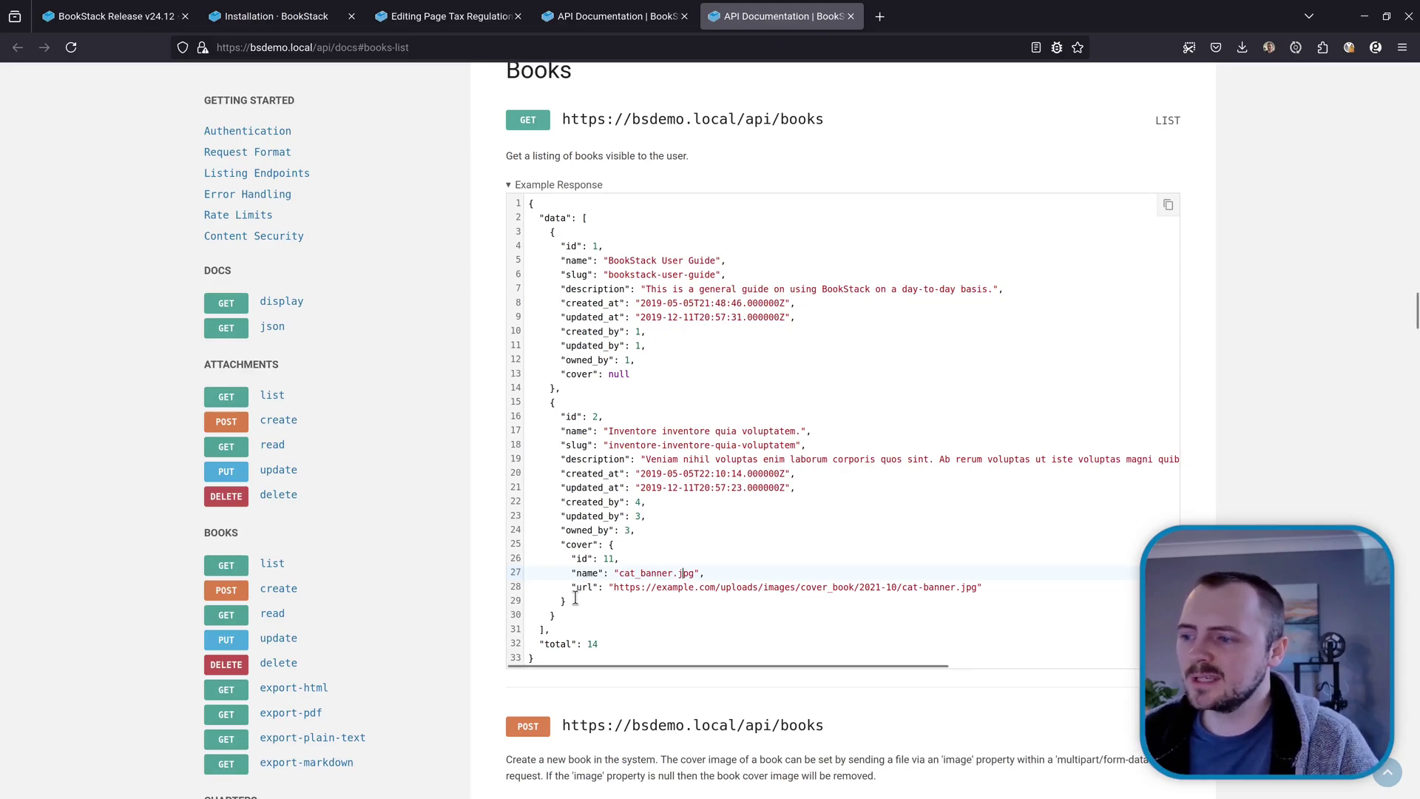
- Highlight the cover object in the Books list API example response
{"action": "left_click_drag", "start_coordinate": [575, 599], "coordinate": [533, 546]}
{"action": "left_click", "coordinate": [612, 586]}
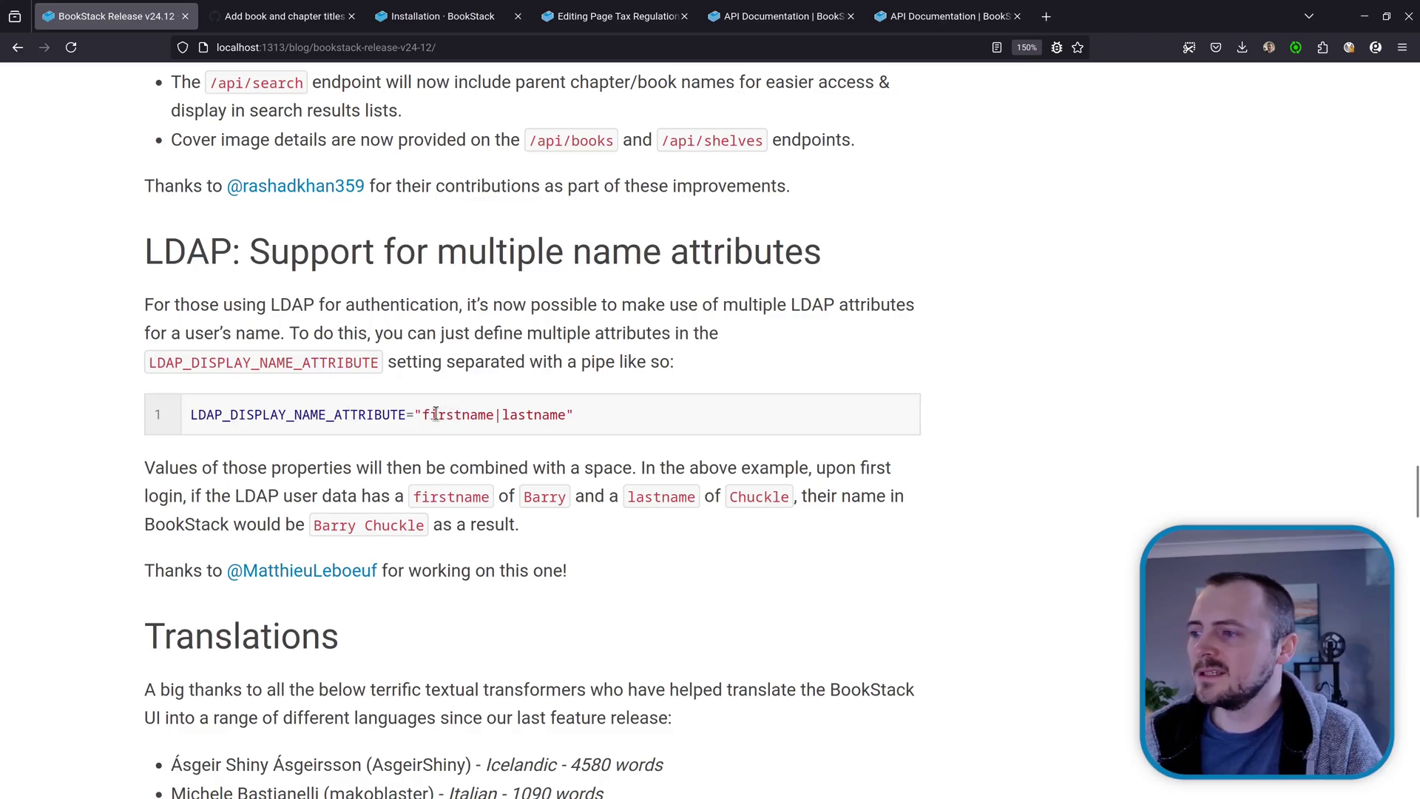
- Highlight the firstname|lastname value in the LDAP_DISPLAY_NAME_ATTRIBUTE example
{"action": "left_click_drag", "start_coordinate": [422, 415], "coordinate": [573, 416]}
{"action": "left_click", "coordinate": [579, 423]}
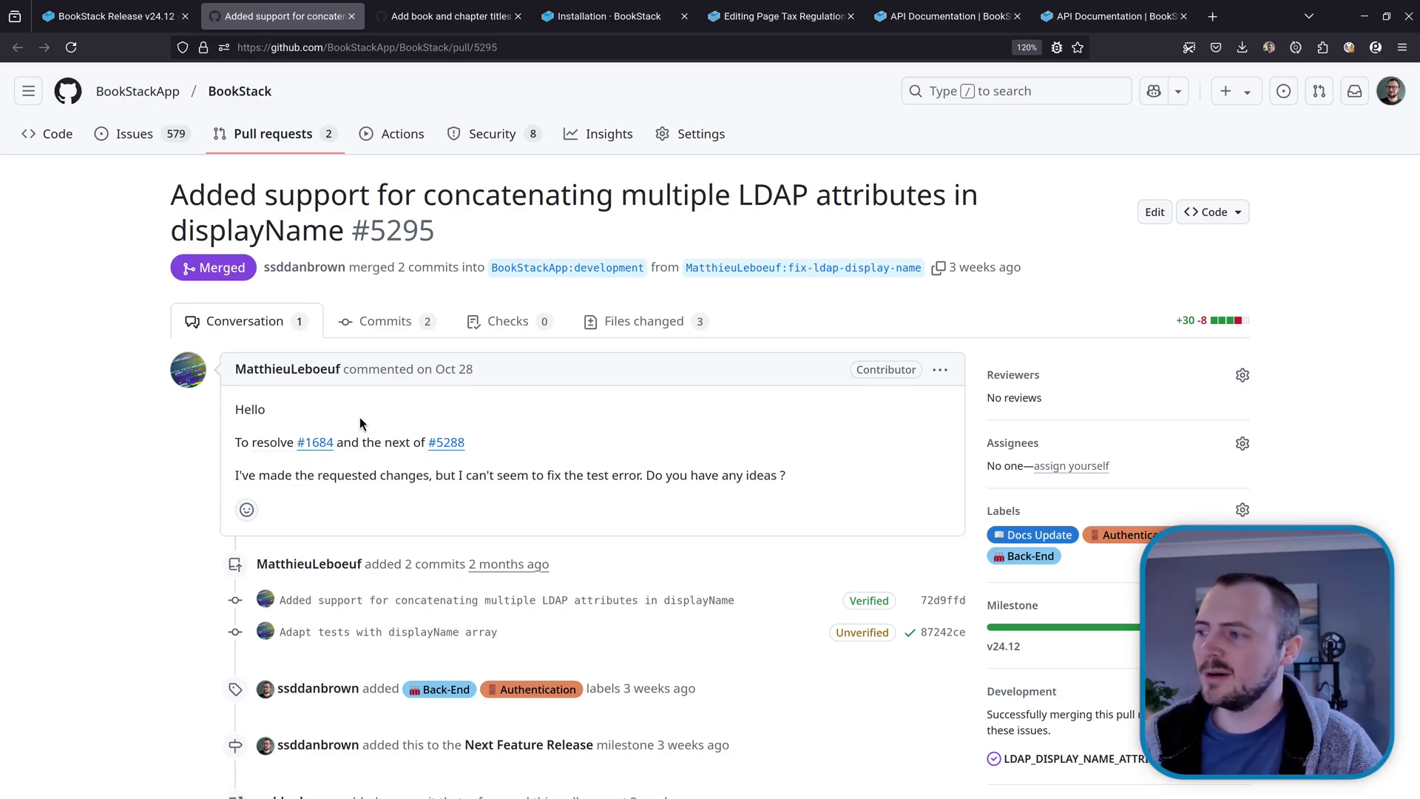
- Return to the v24.12 release post and scroll through the Translations contributors list
{"action": "key", "text": "ctrl+shift+Tab"}
{"action": "scroll", "coordinate": [710, 429], "scroll_direction": "down", "scroll_amount": 1}
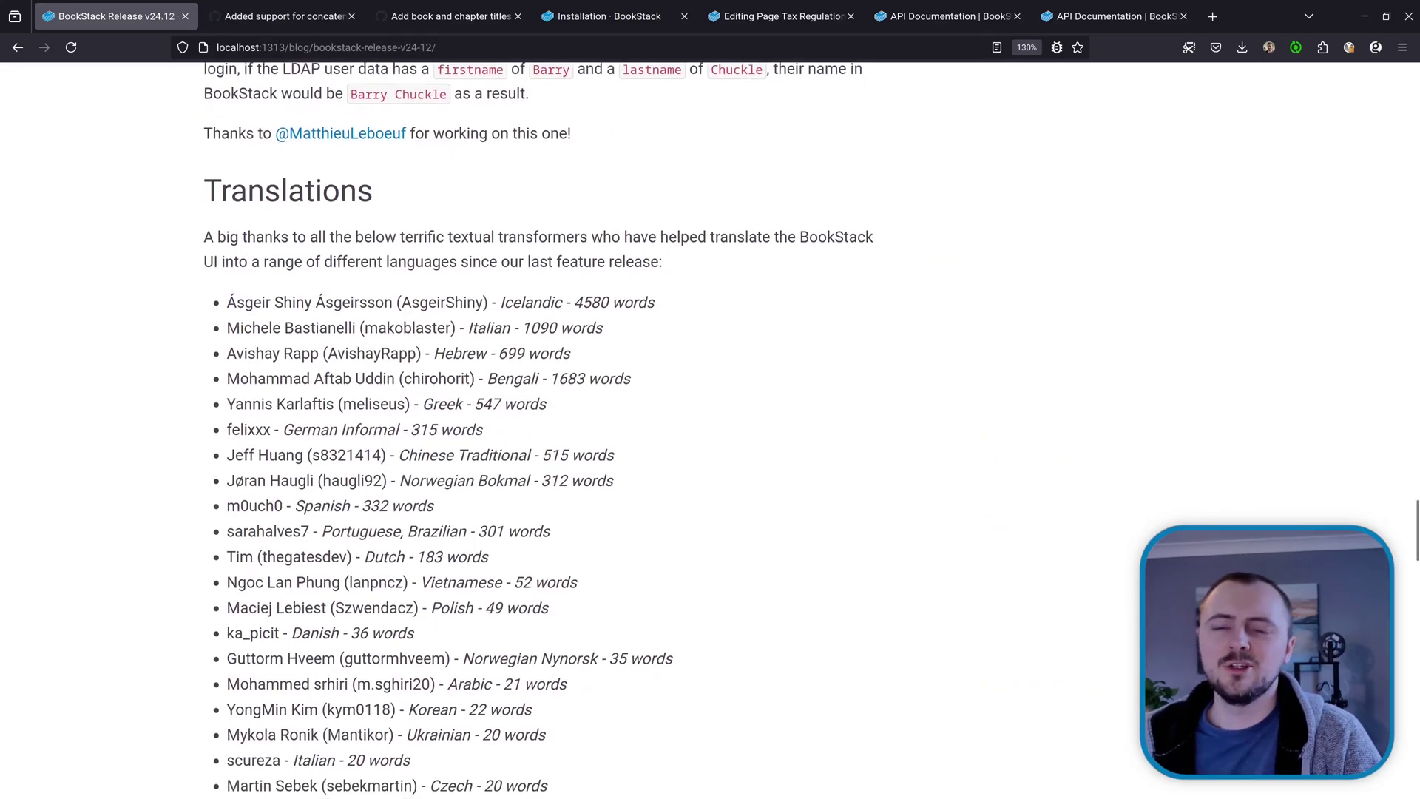
{"action": "scroll", "coordinate": [710, 429], "scroll_direction": "down", "scroll_amount": 2}
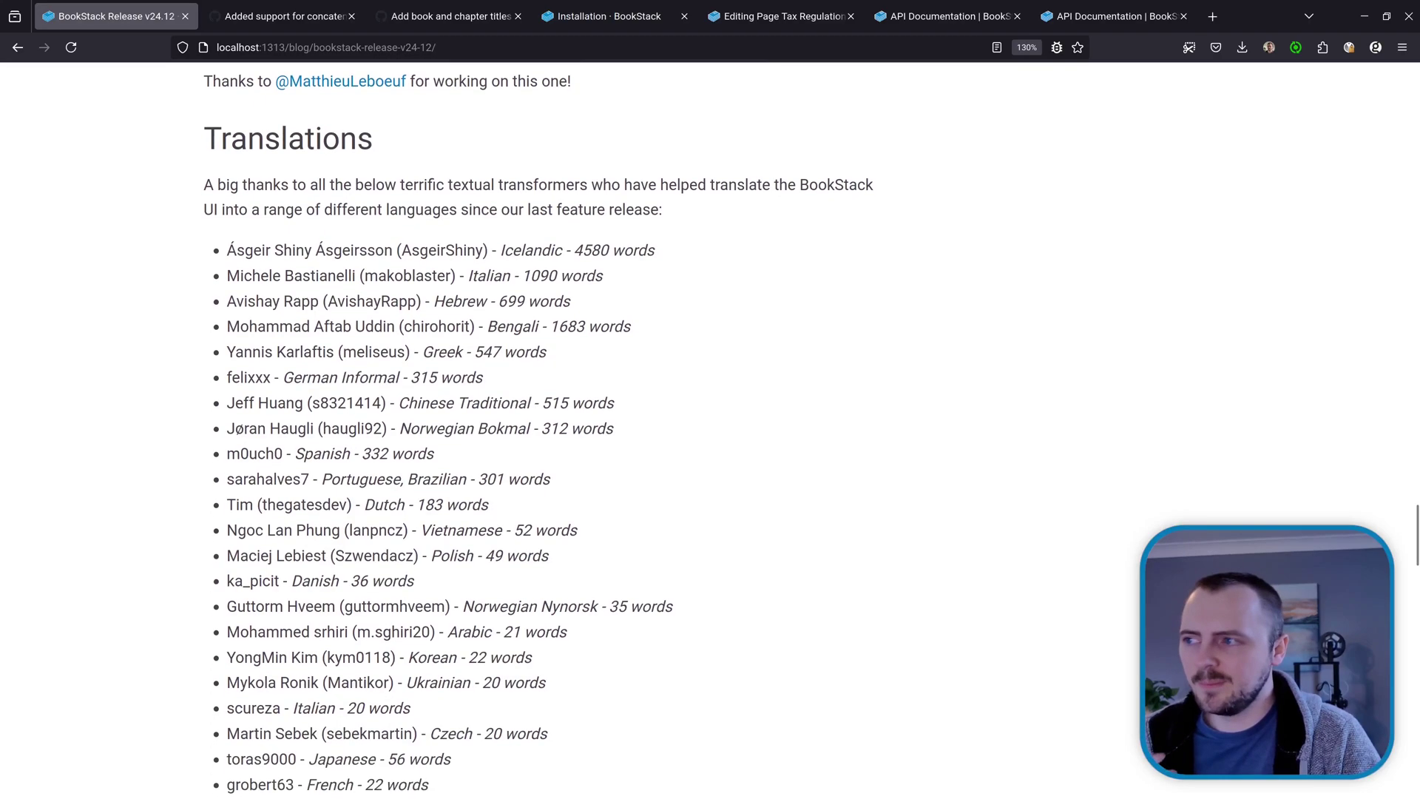
{"action": "scroll", "coordinate": [710, 429], "scroll_direction": "down", "scroll_amount": 2}
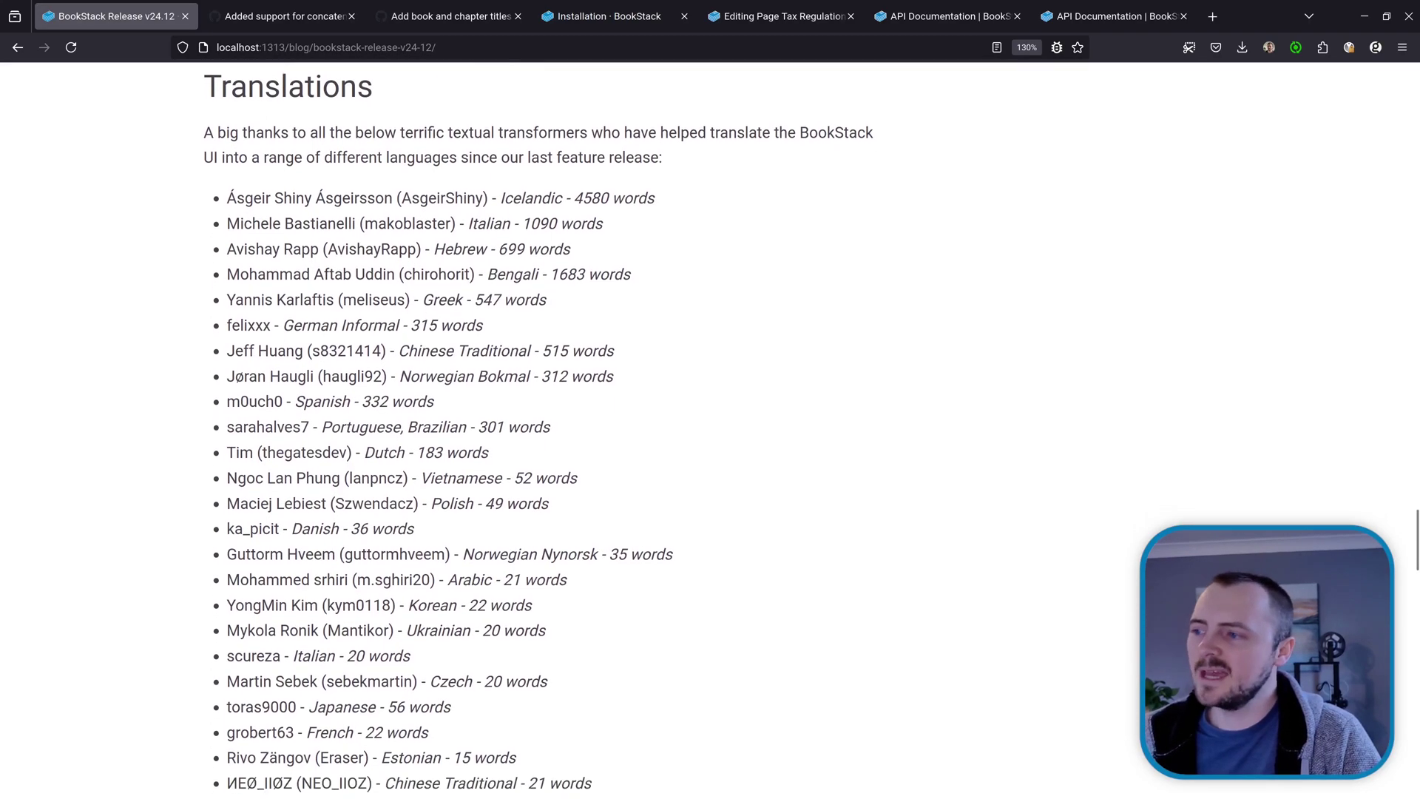
{"action": "scroll", "coordinate": [710, 429], "scroll_direction": "down", "scroll_amount": 2}
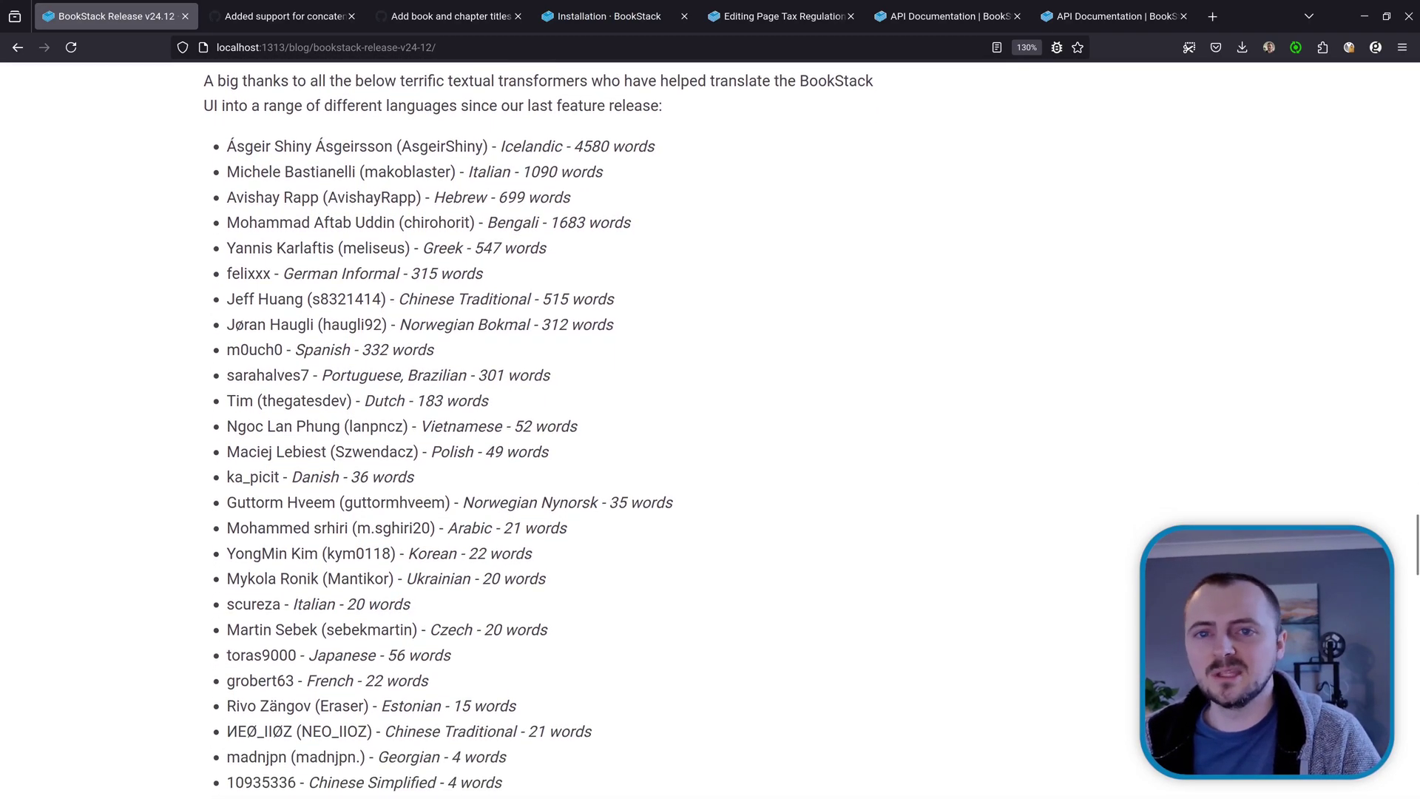
{"action": "scroll", "coordinate": [710, 429], "scroll_direction": "down", "scroll_amount": 2}
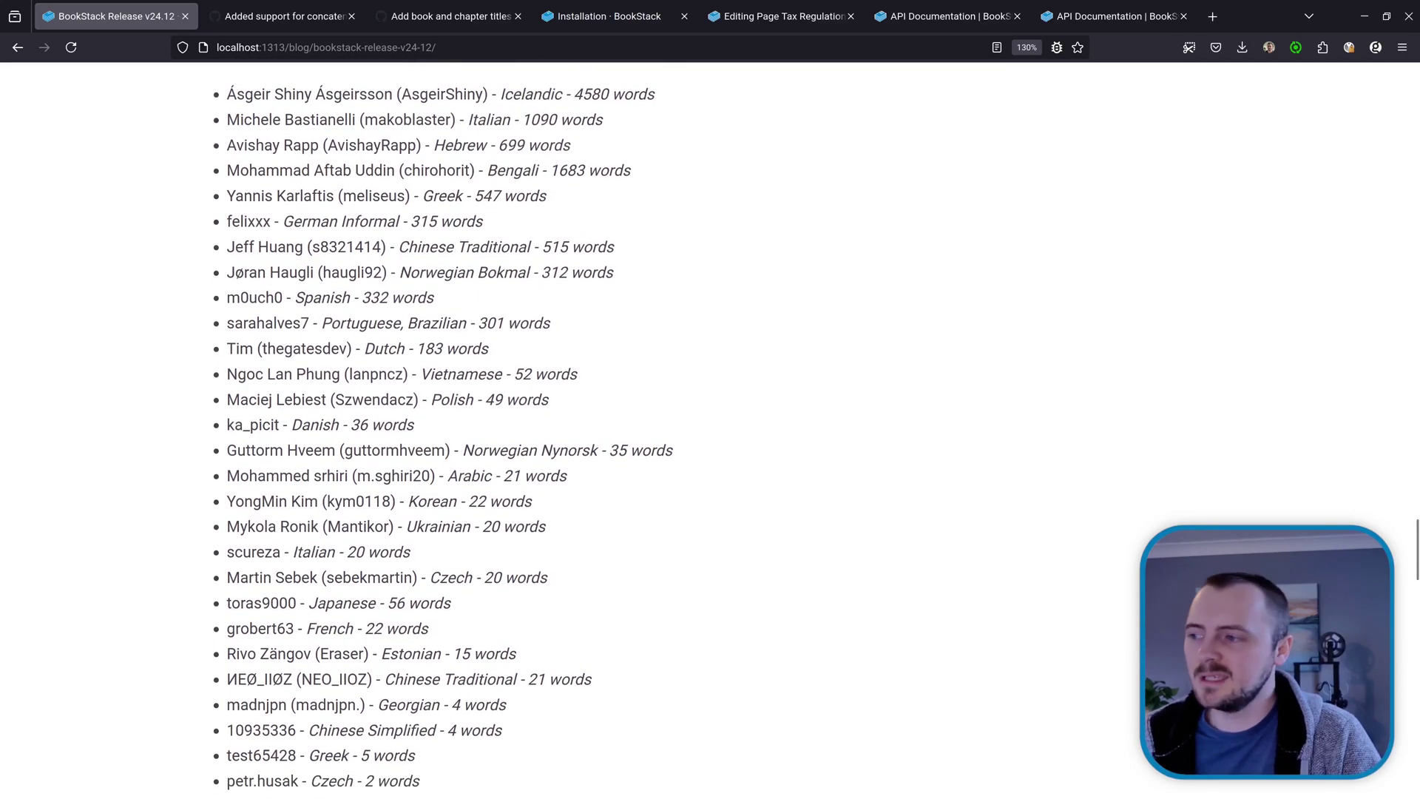
{"action": "scroll", "coordinate": [710, 429], "scroll_direction": "down", "scroll_amount": 1}
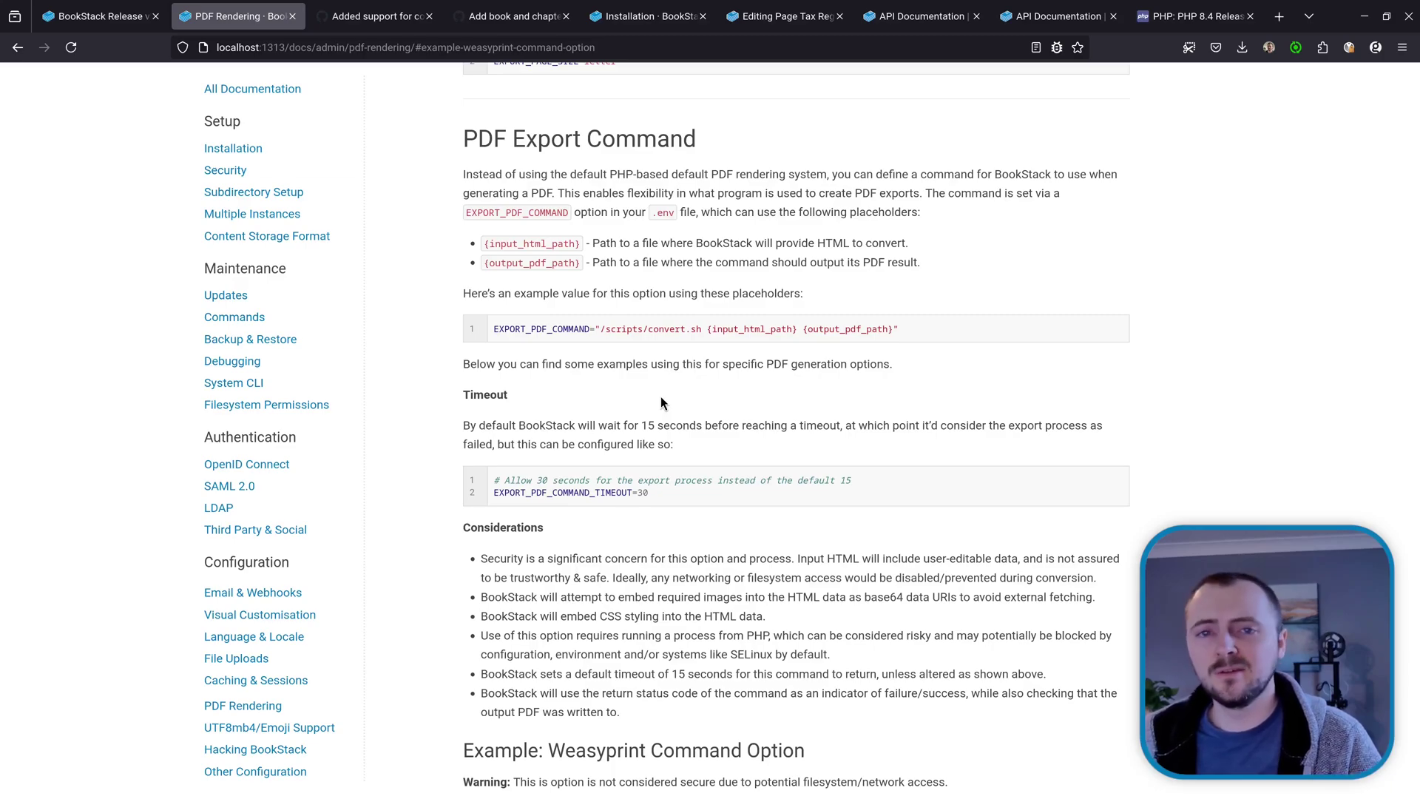
- Scroll the PDF Rendering docs through the Weasyprint and wkhtmltopdf sections, then return to the blog tab
{"action": "scroll", "coordinate": [752, 531], "scroll_direction": "down", "scroll_amount": 2}
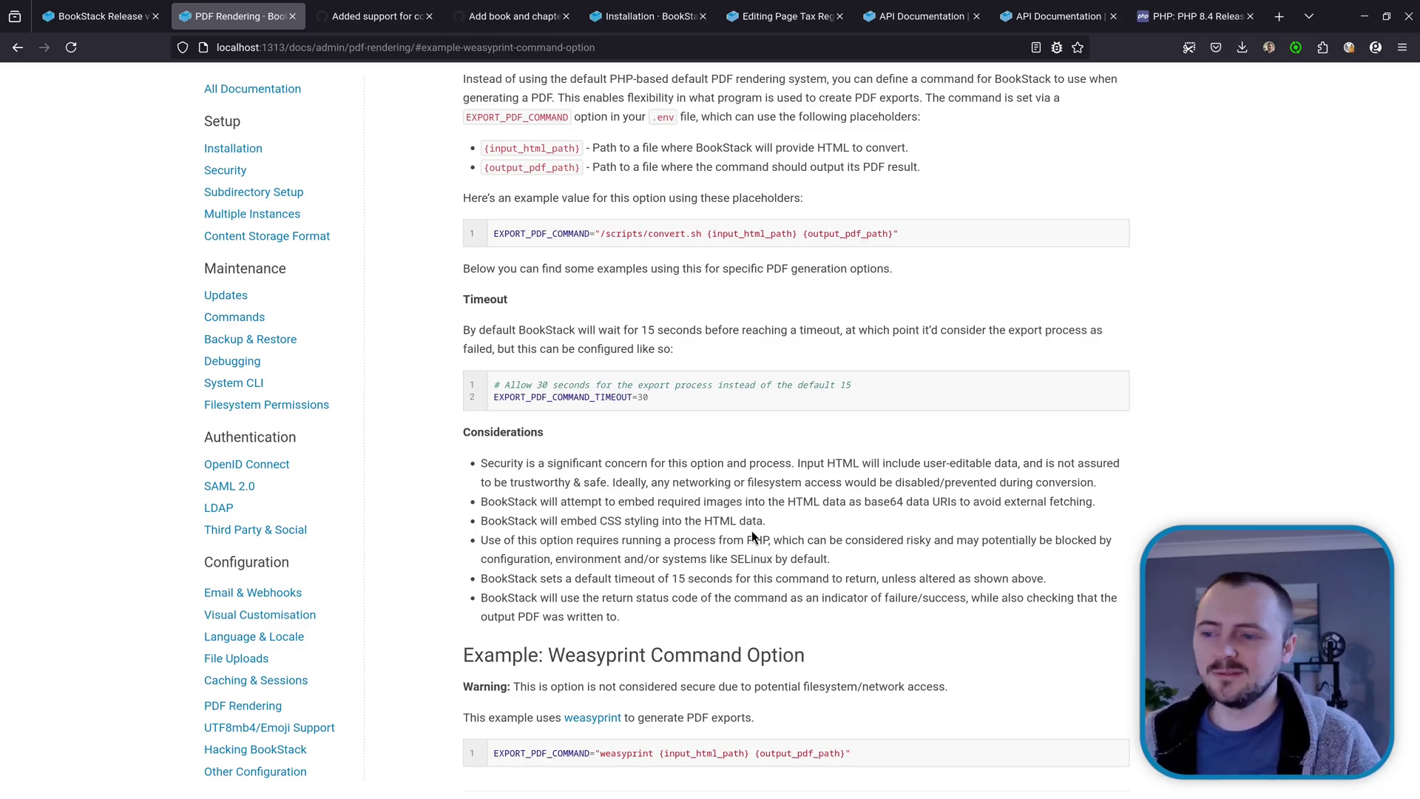
{"action": "scroll", "coordinate": [814, 565], "scroll_direction": "down", "scroll_amount": 2}
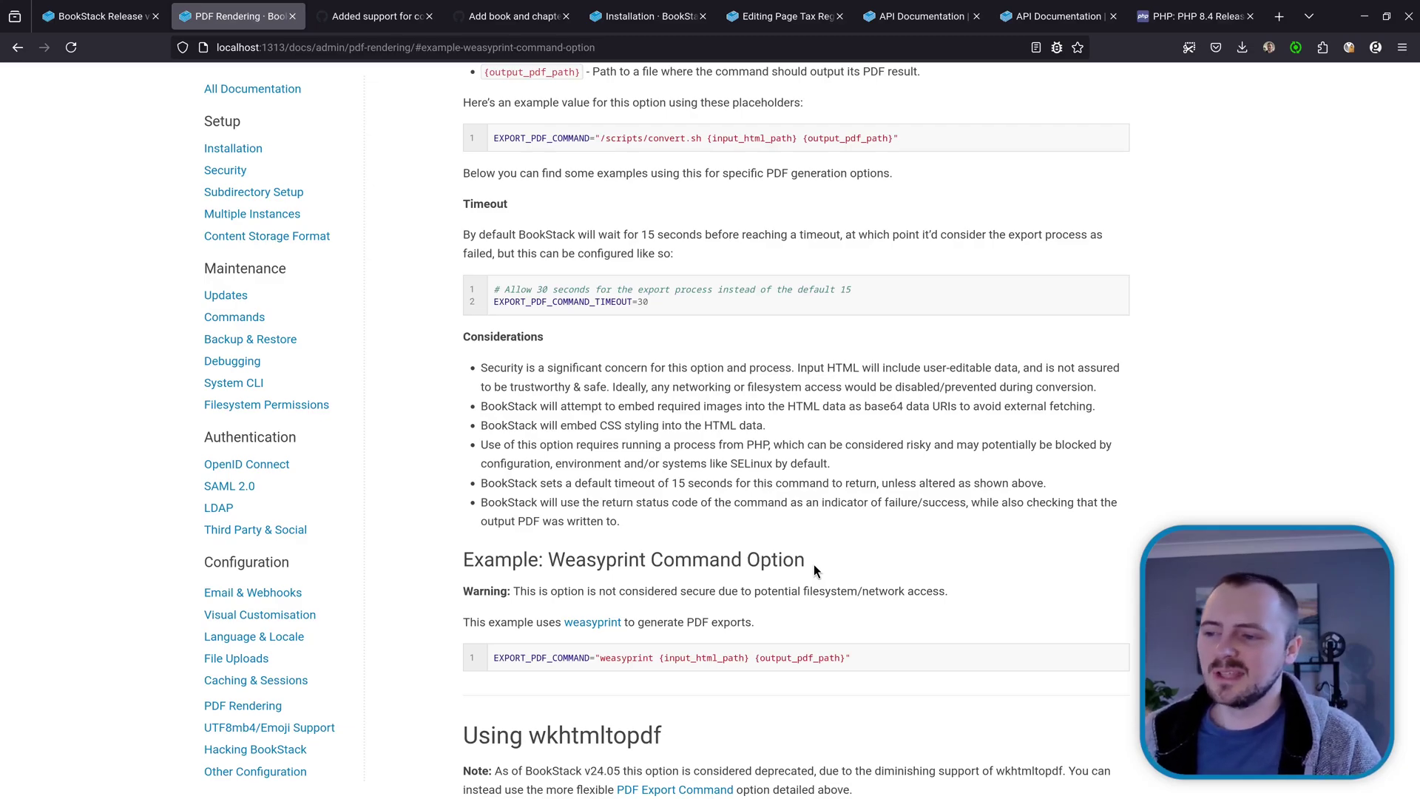
{"action": "key", "text": "ctrl+6"}
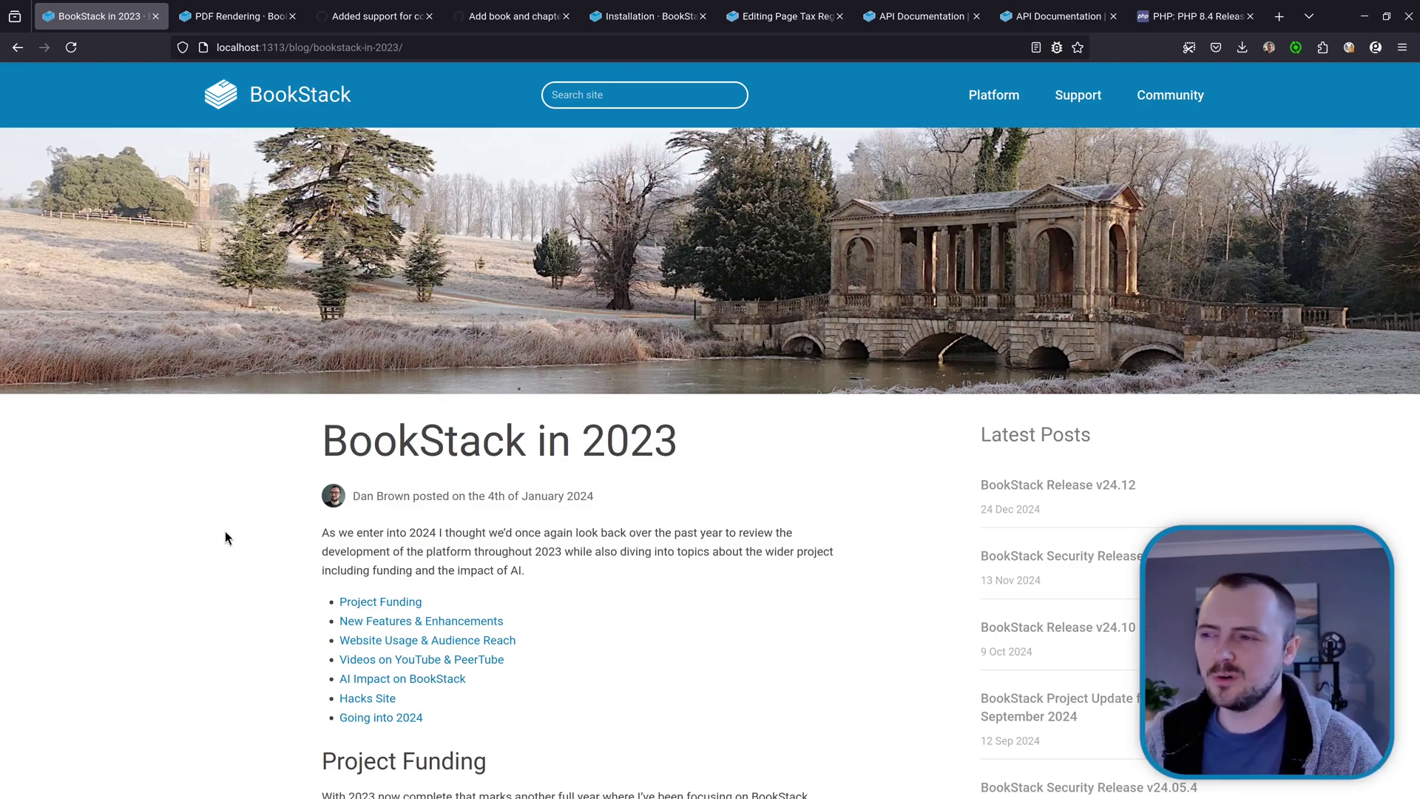
- Navigate back from the BookStack in 2023 post to the v24.12 release post
{"action": "key", "text": "alt+Left"}
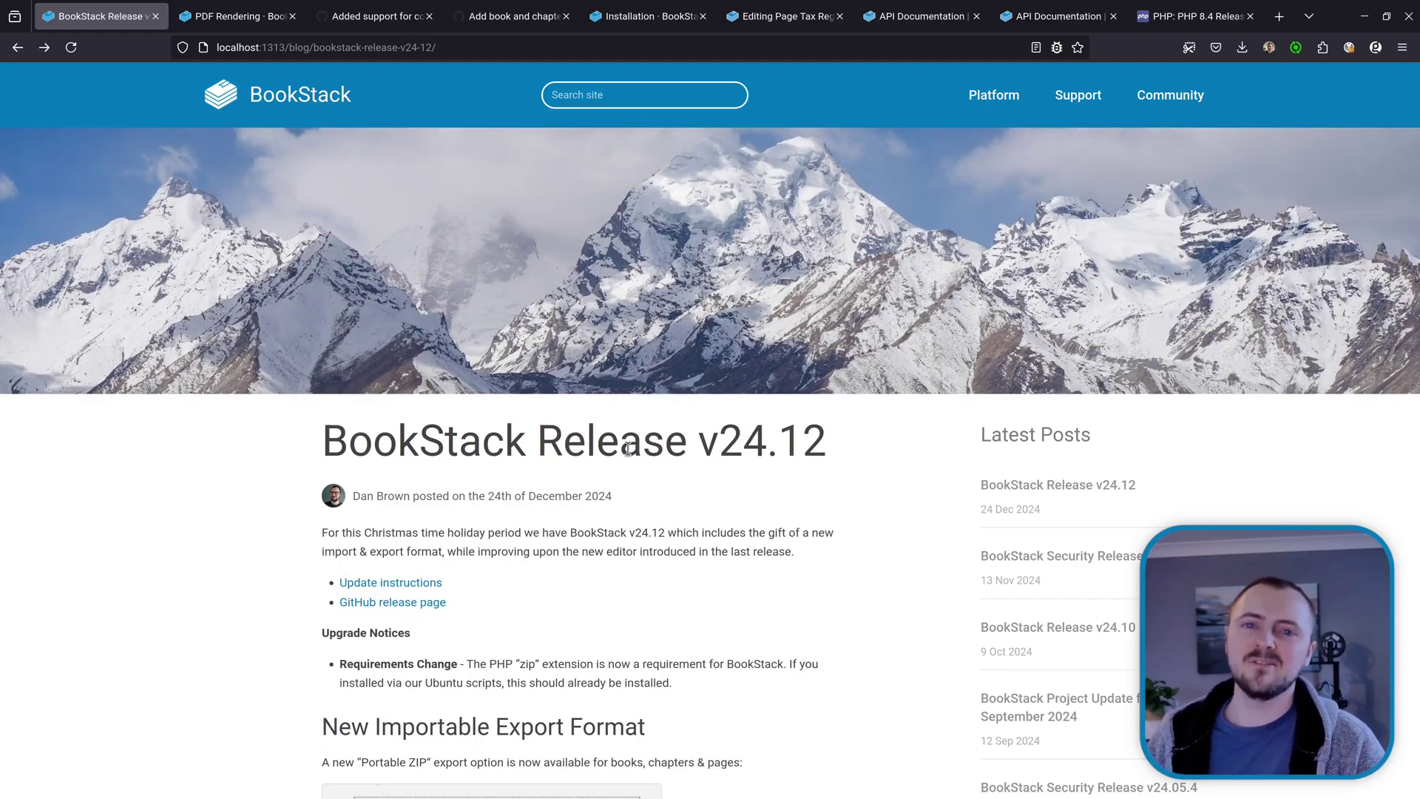